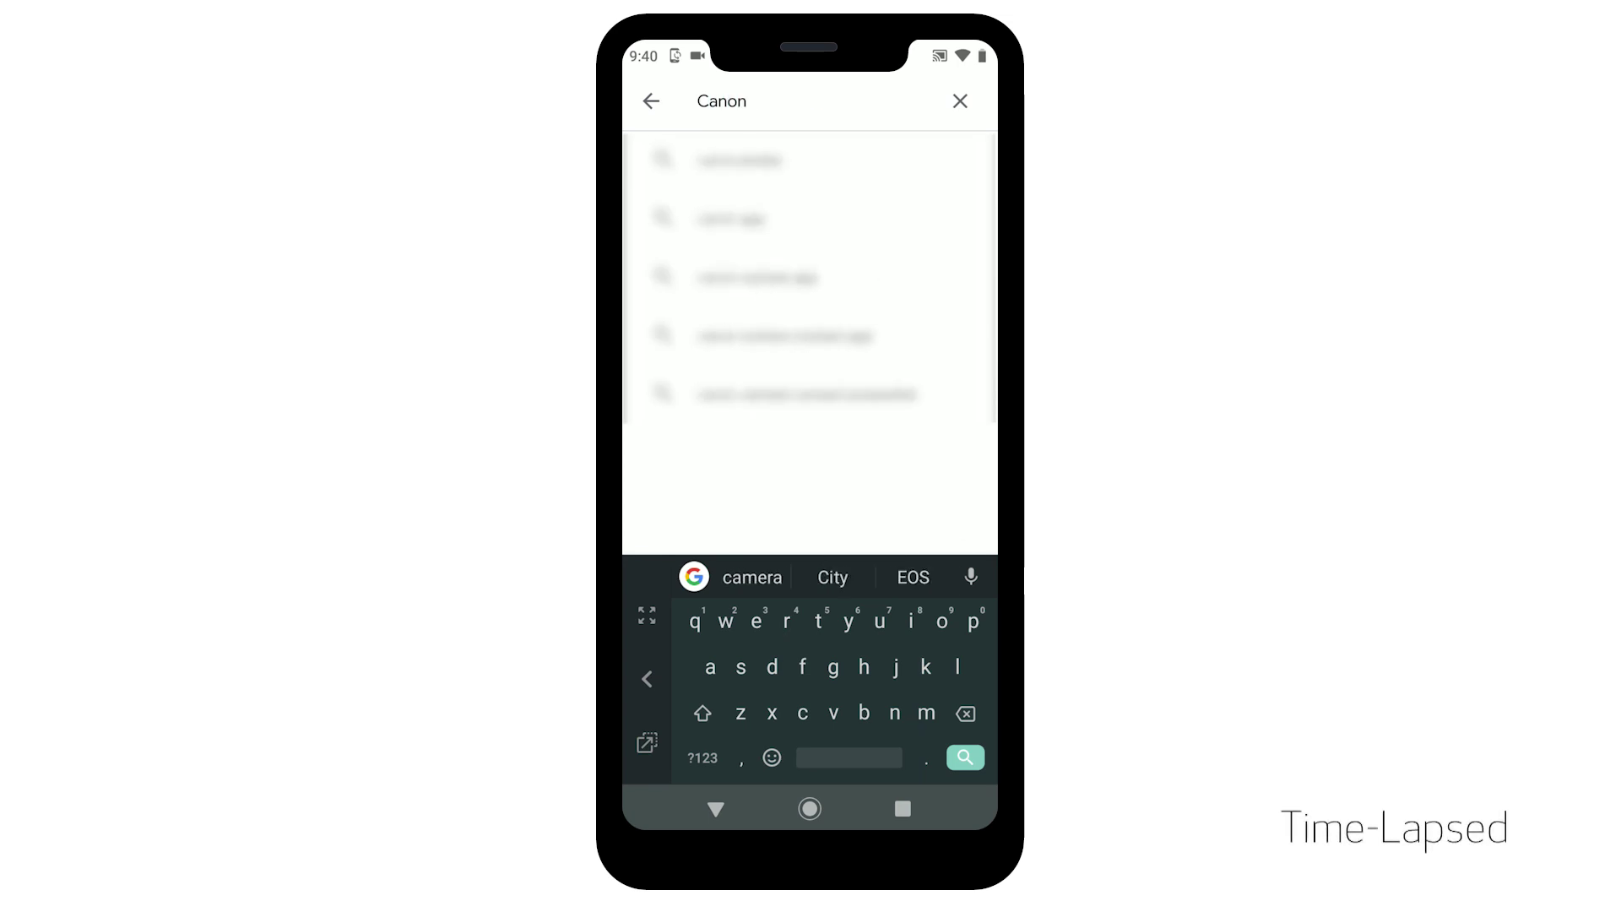
{"action": "type", "text": " Camera Conne"}
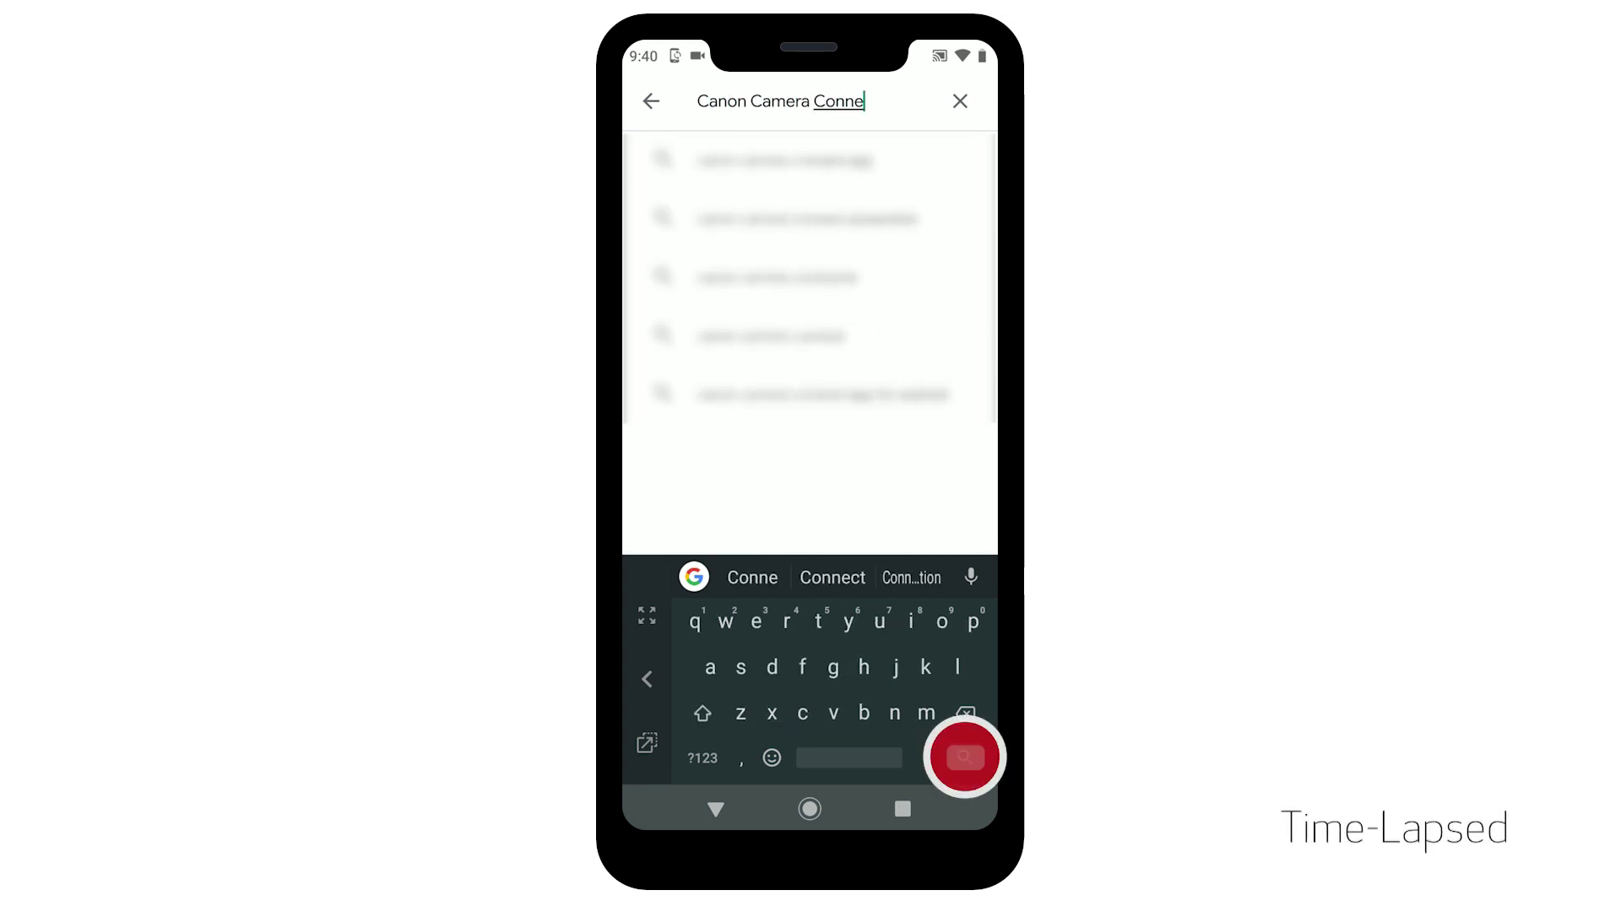
{"action": "type", "text": "ct"}
- Search Play Store for Canon Camera Connect and install the Canon Inc. app
{"action": "left_click", "coordinate": [965, 757]}
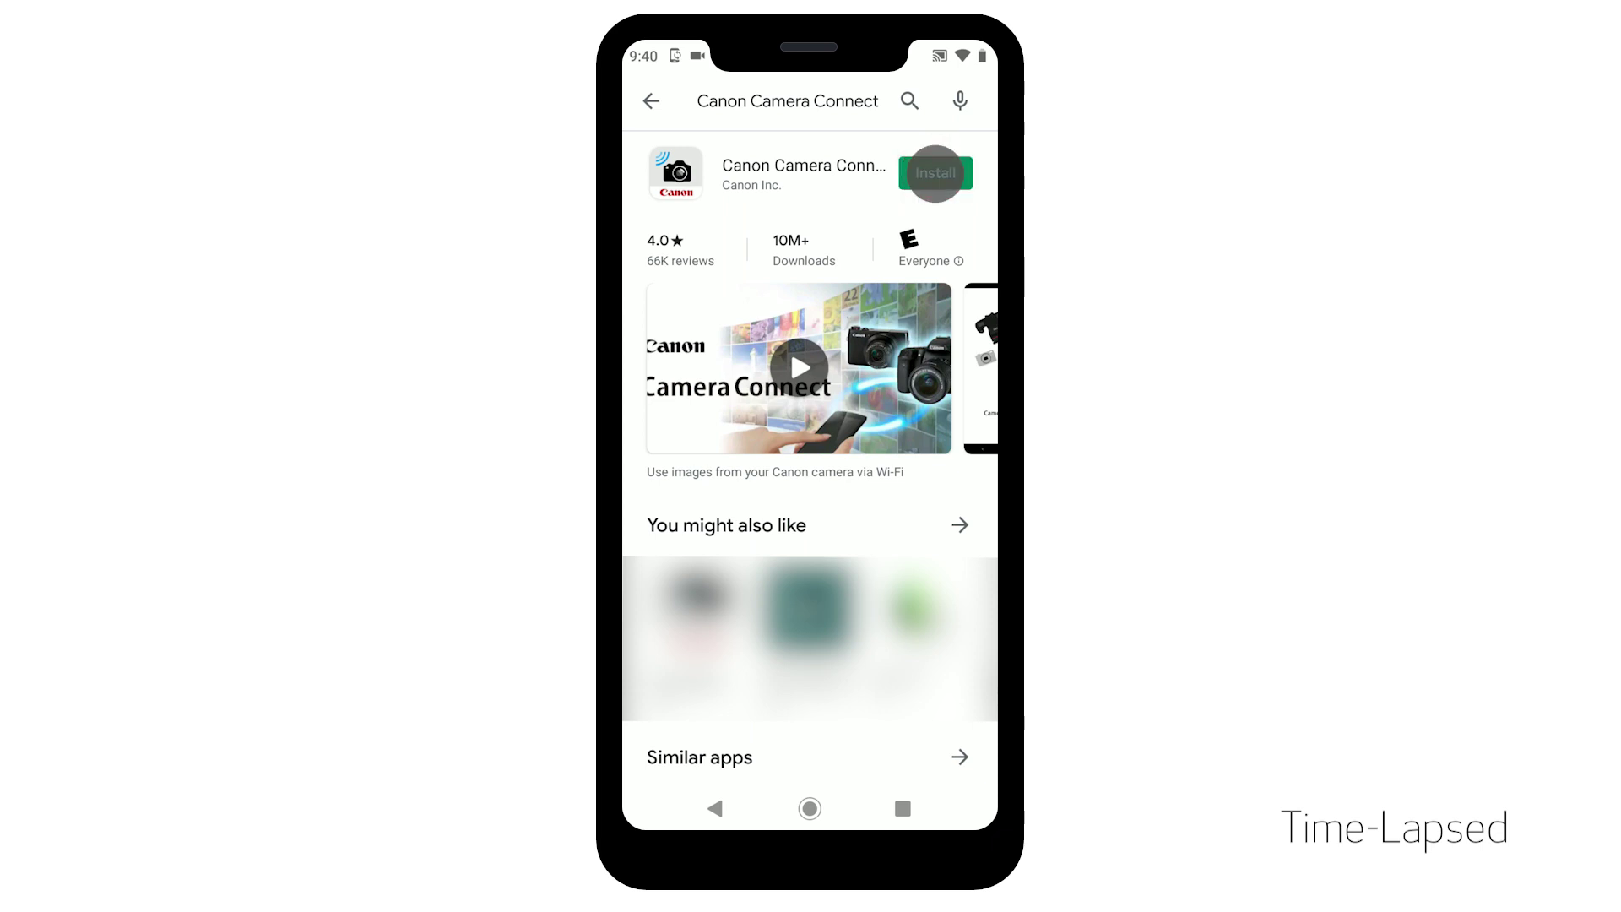
{"action": "left_click", "coordinate": [935, 174]}
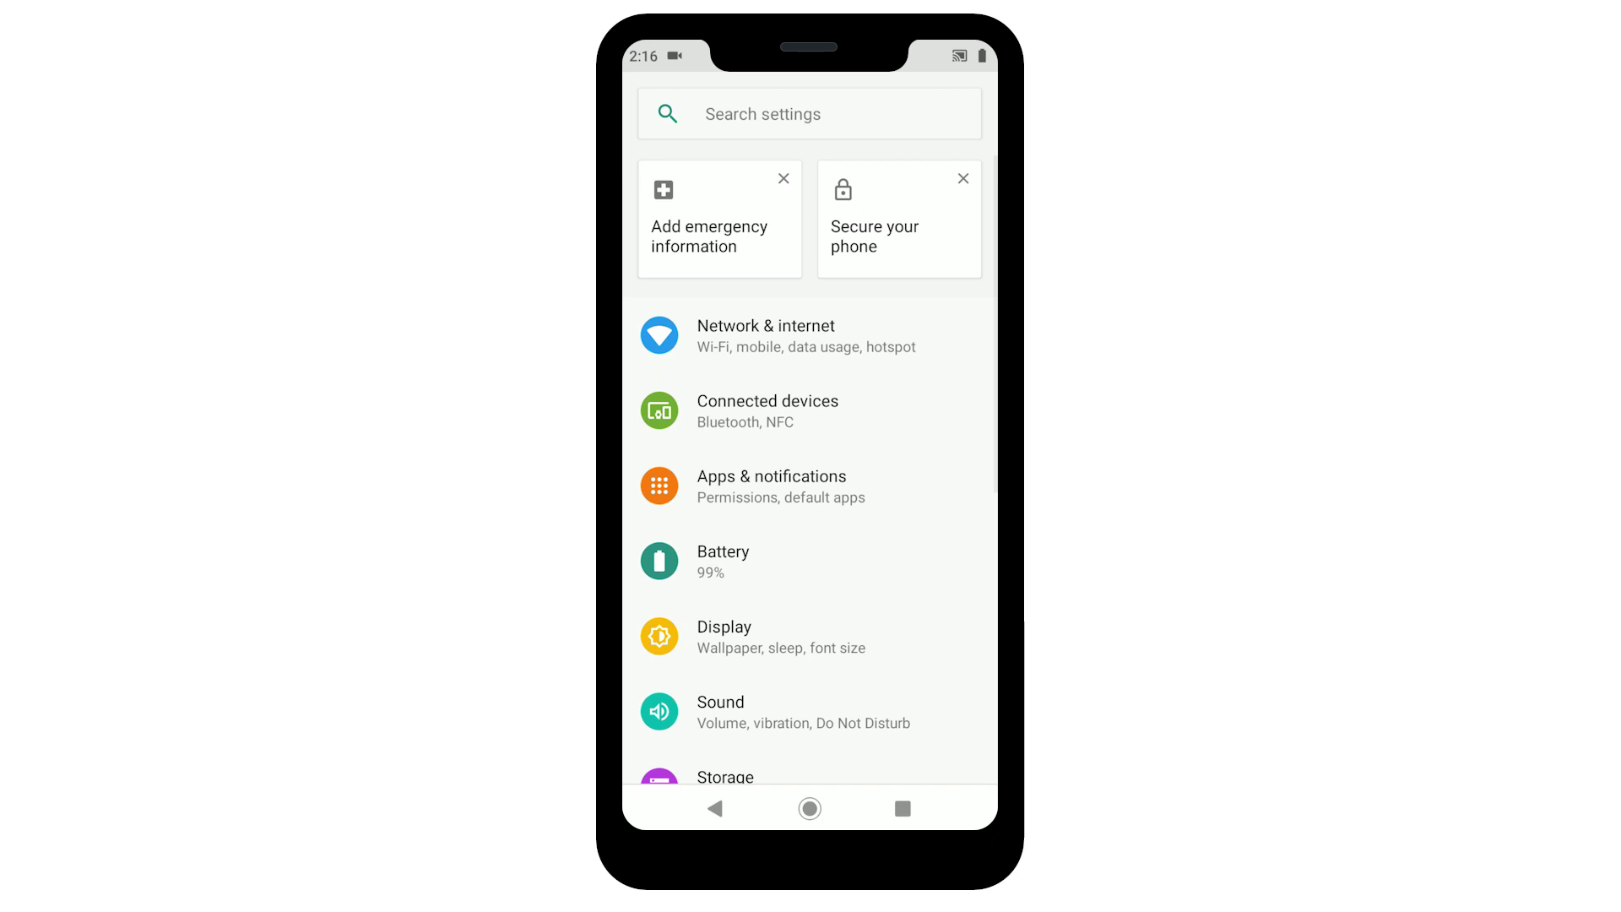
- Join the phone to the EOS80D-236_Canon0A Wi-Fi network with the encryption key, then go home
{"action": "left_click", "coordinate": [807, 335]}
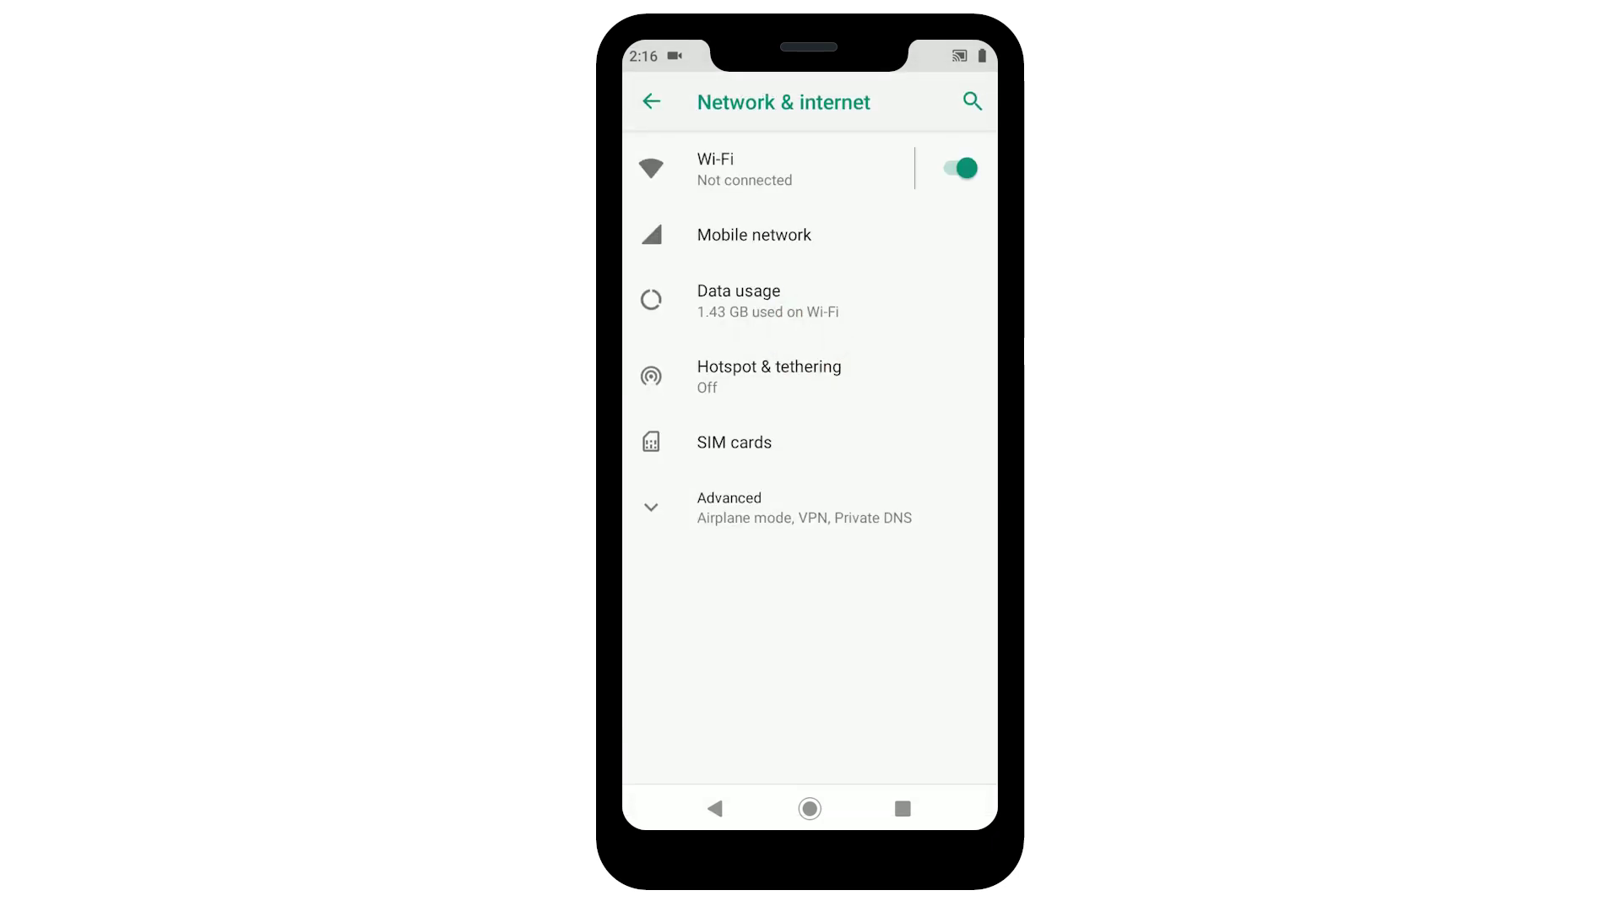
{"action": "left_click", "coordinate": [716, 167]}
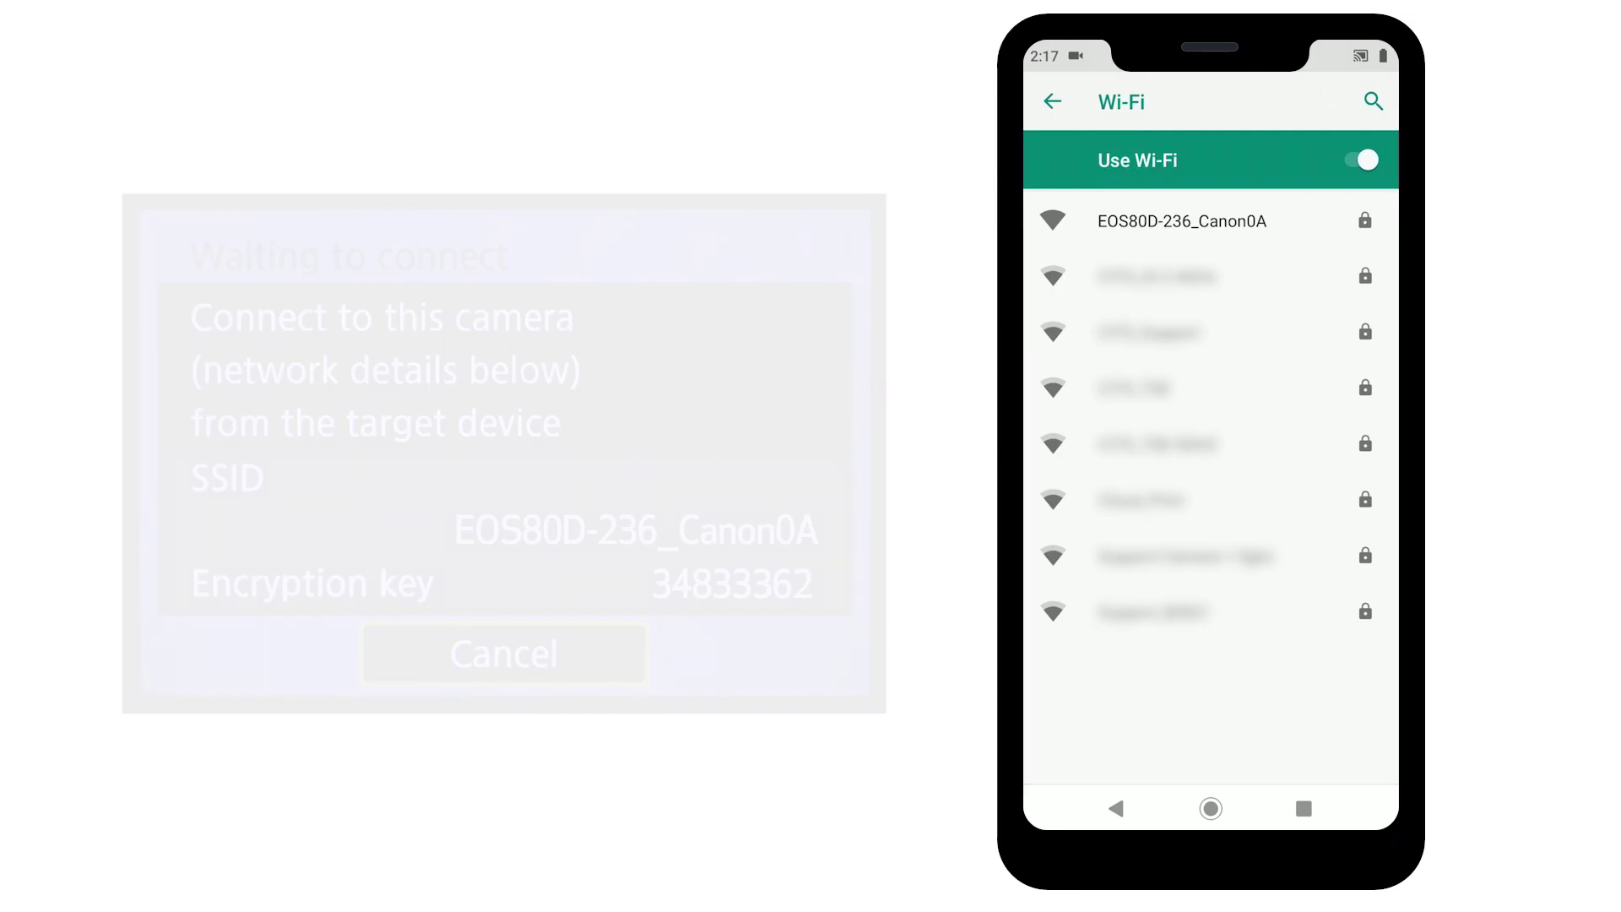
{"action": "left_click", "coordinate": [1190, 221]}
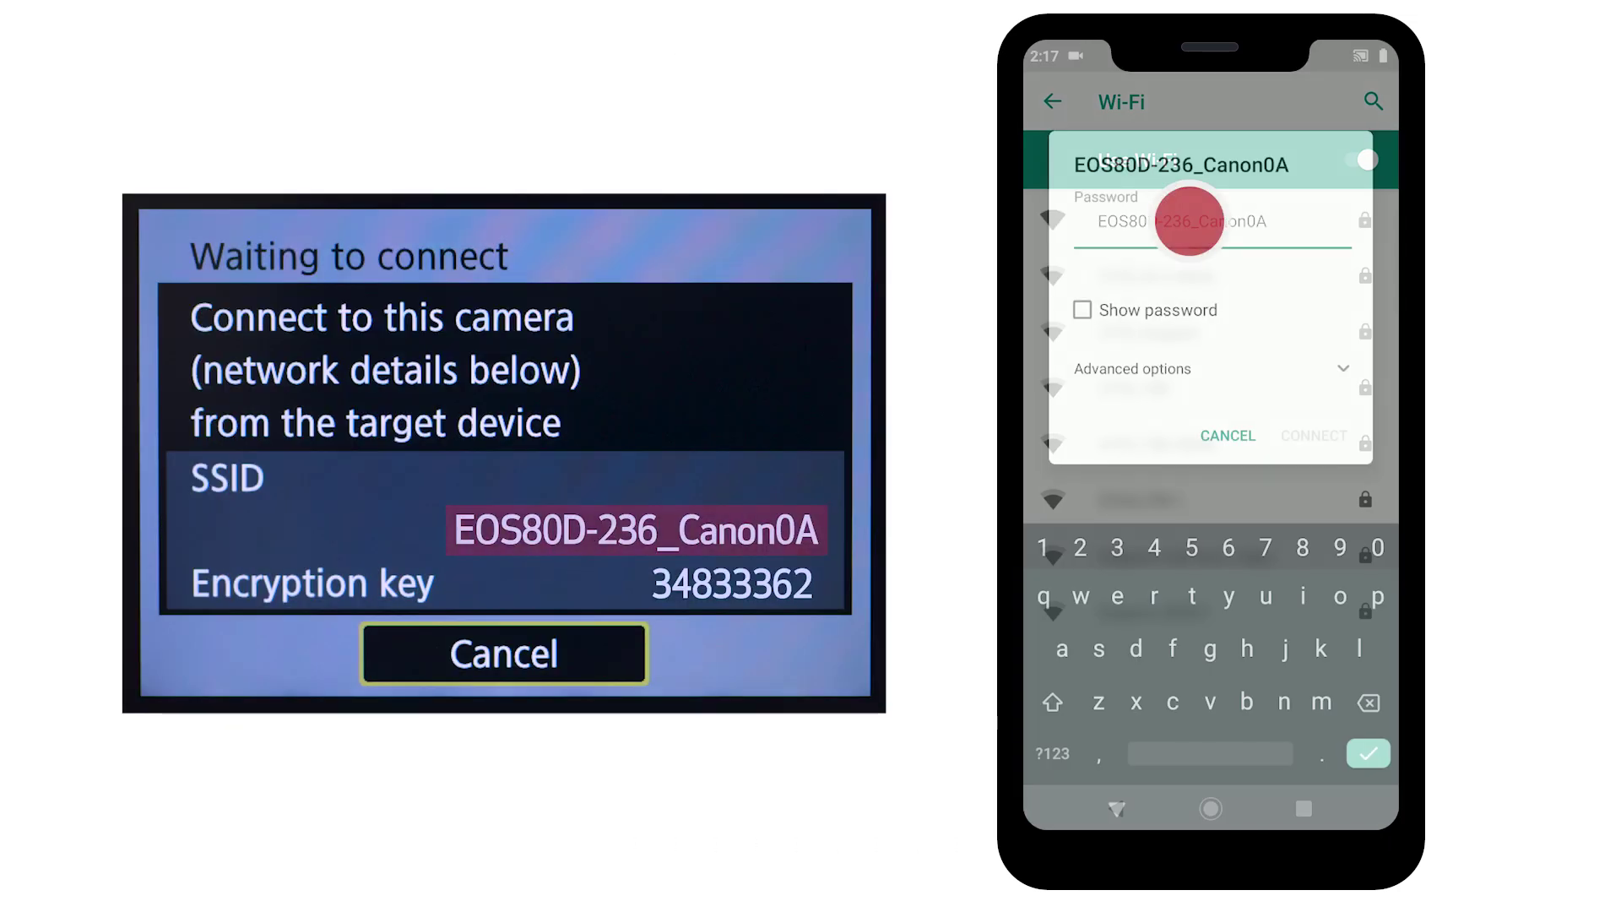
{"action": "type", "text": "4833"}
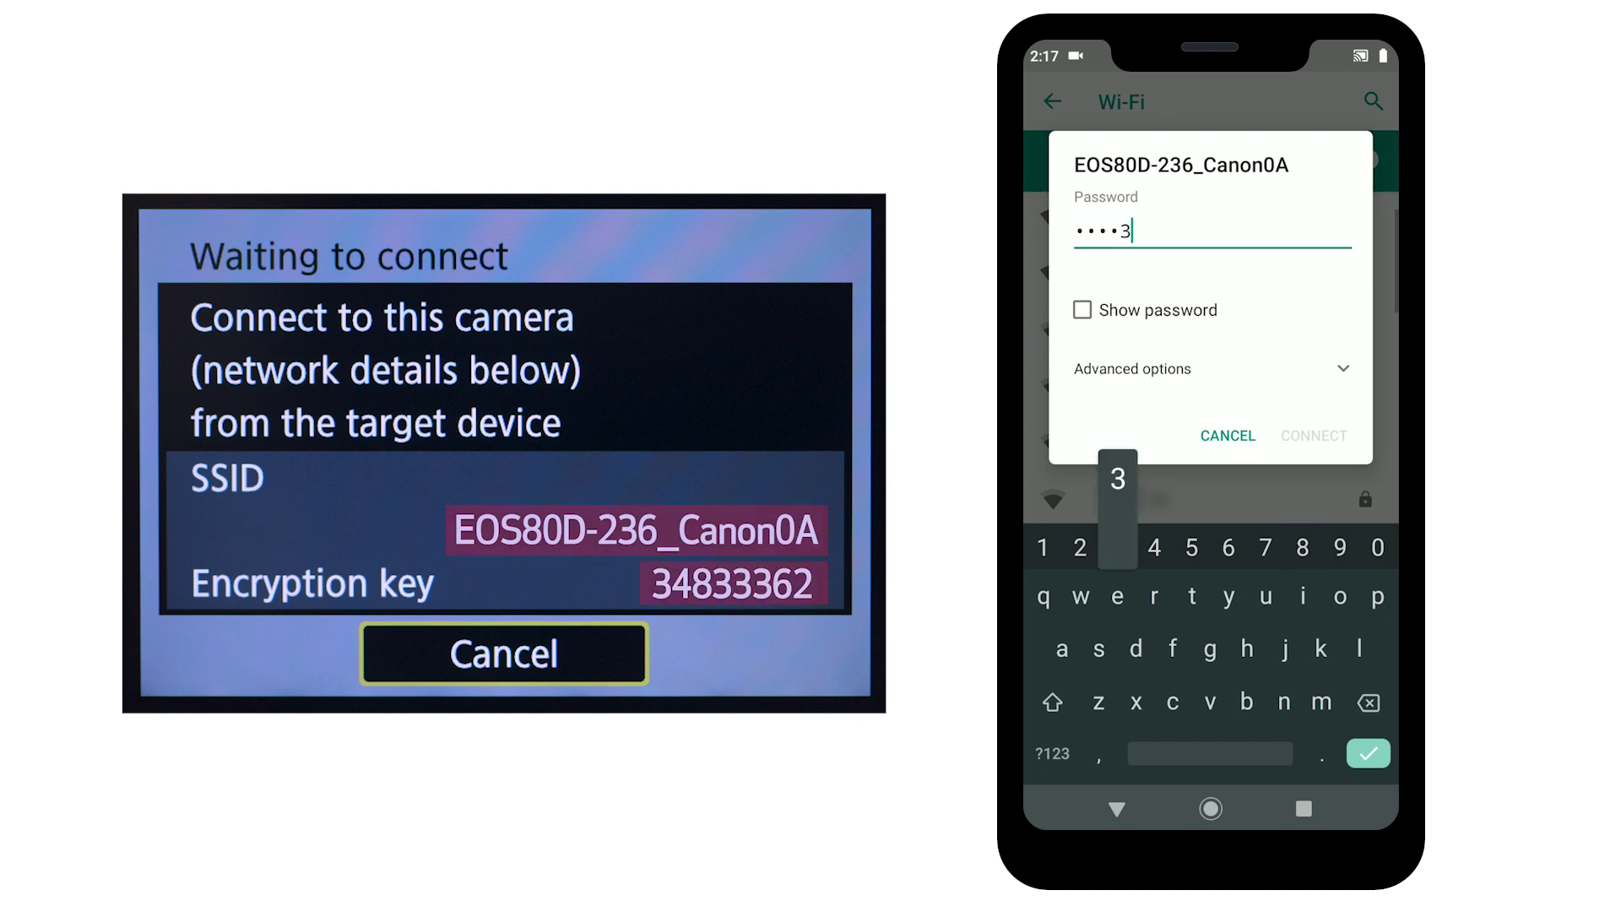
{"action": "type", "text": "3"}
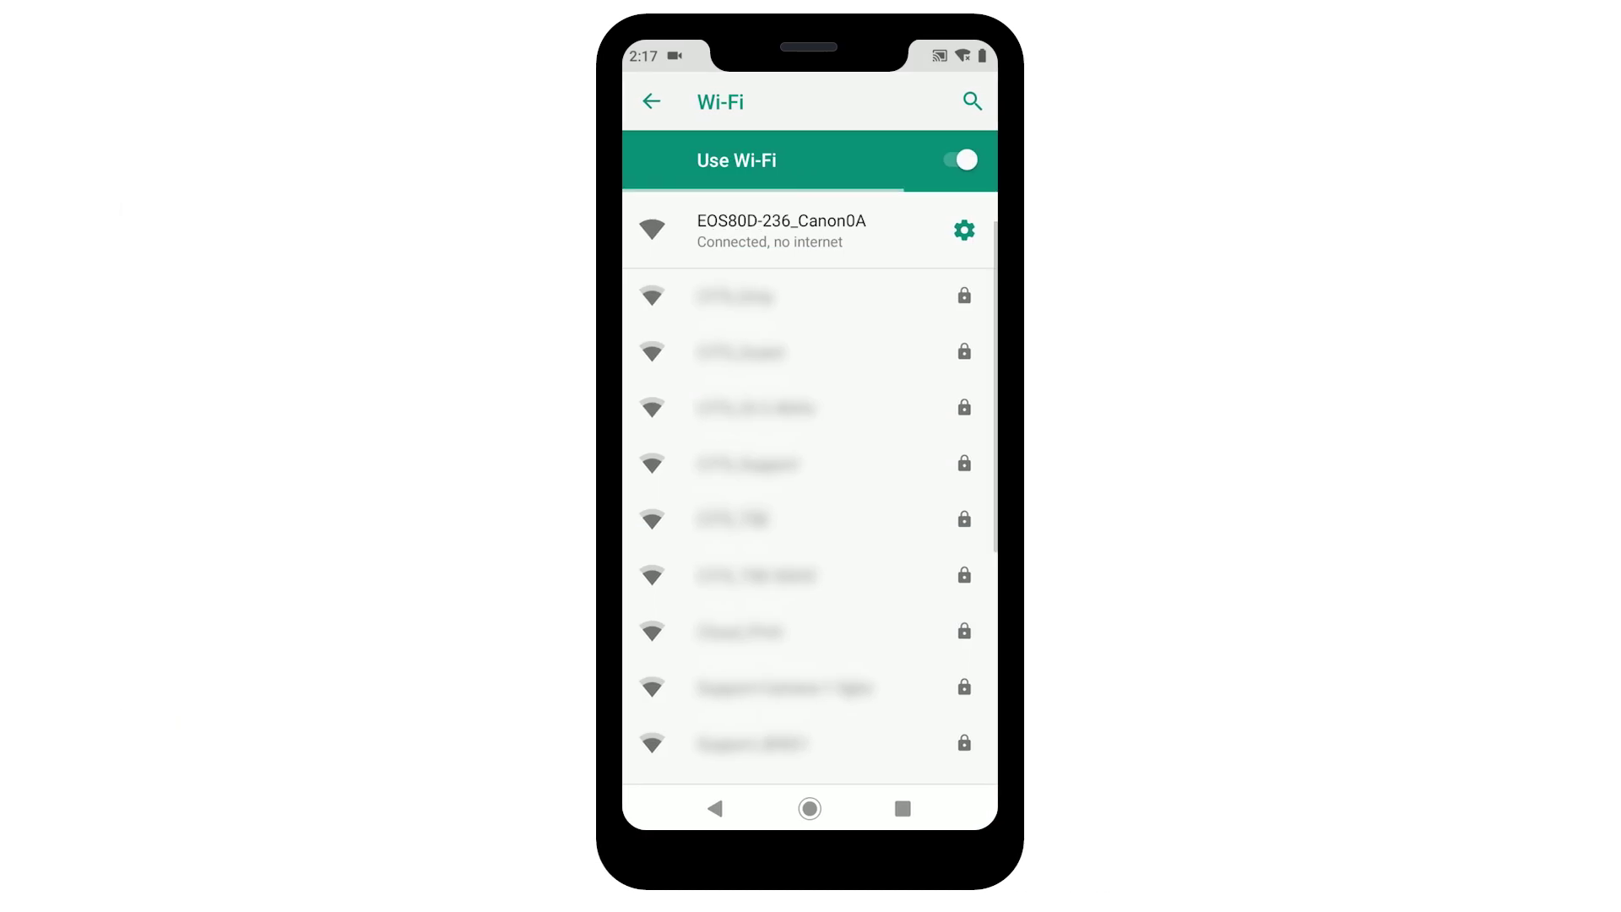
{"action": "left_click", "coordinate": [810, 808]}
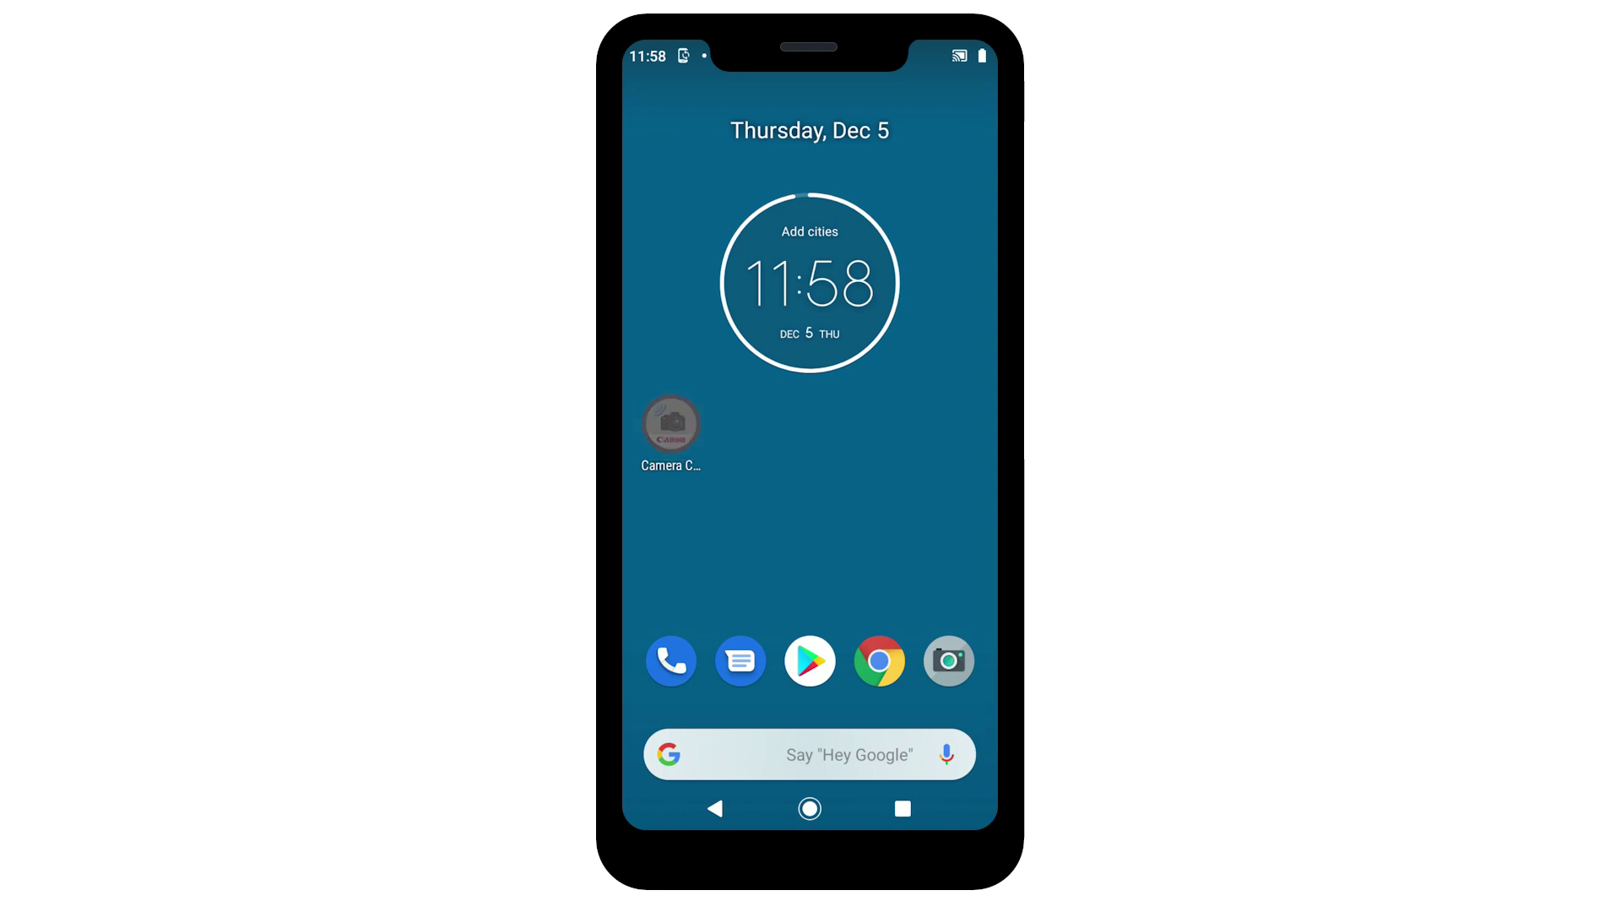
- Launch Camera Connect, accept both agreements, allow photo and location access, and skip the intro
{"action": "left_click", "coordinate": [671, 425]}
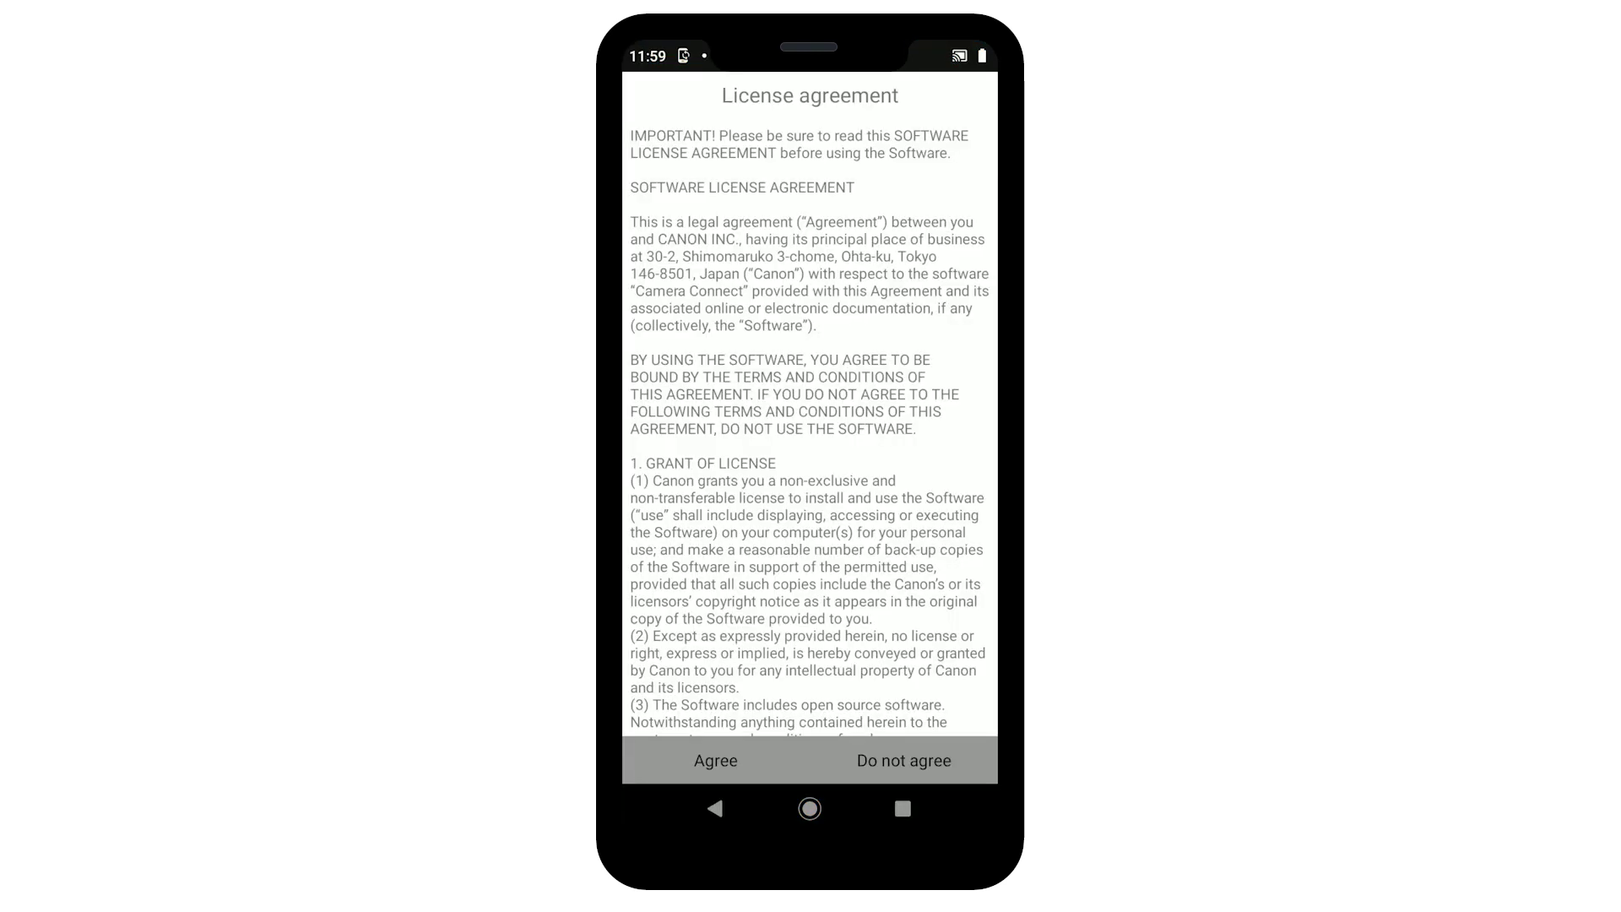
{"action": "left_click", "coordinate": [716, 760]}
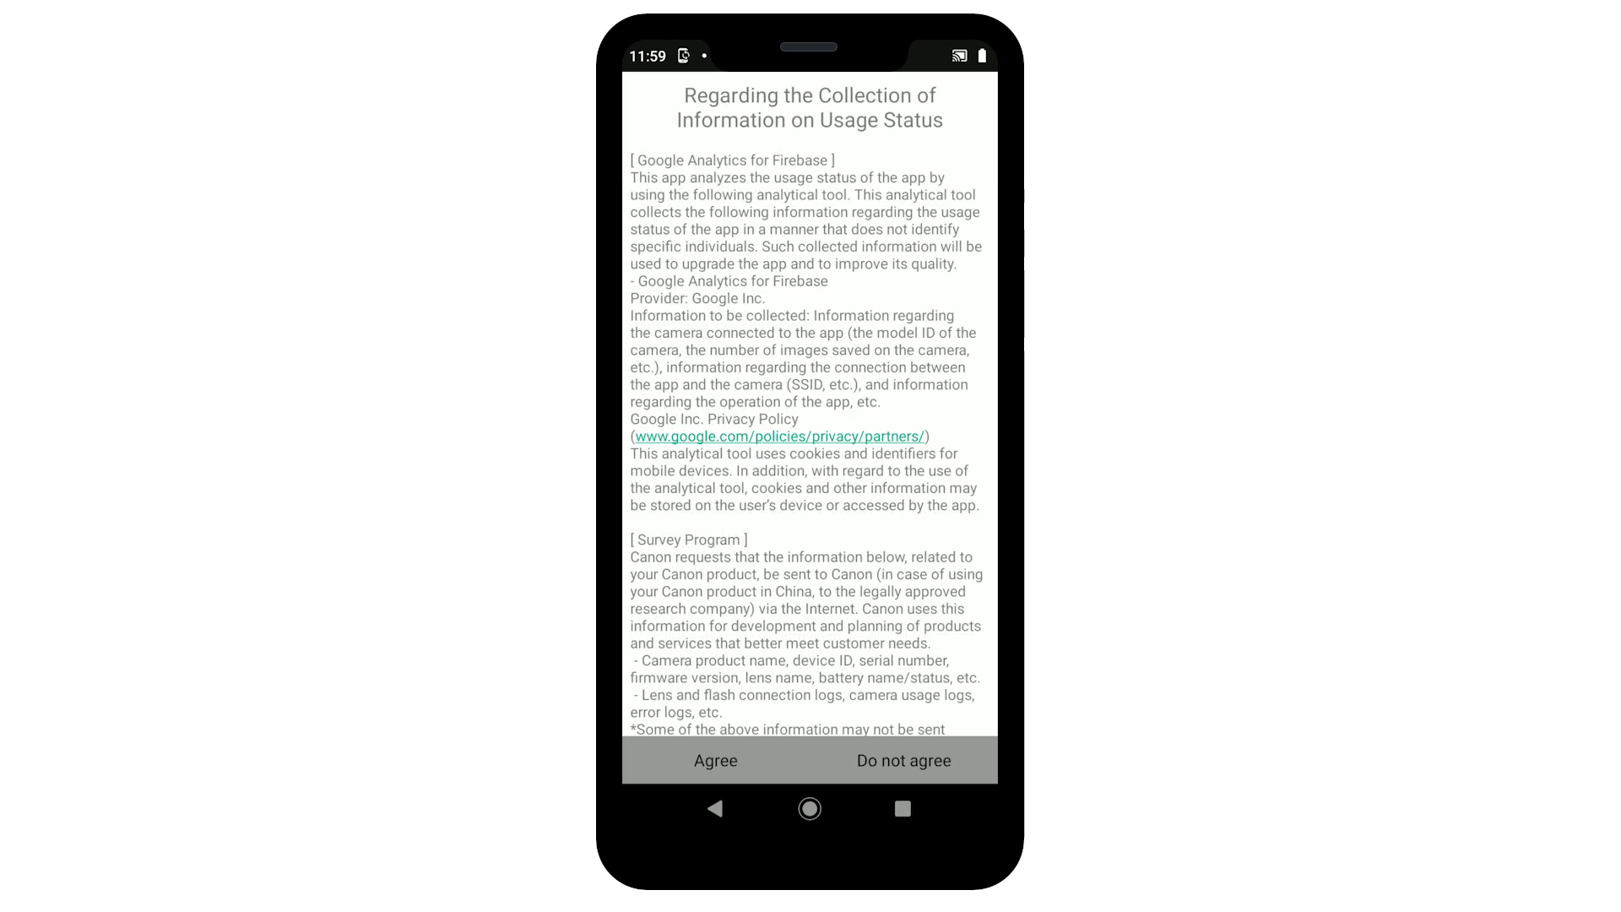
{"action": "left_click", "coordinate": [717, 760]}
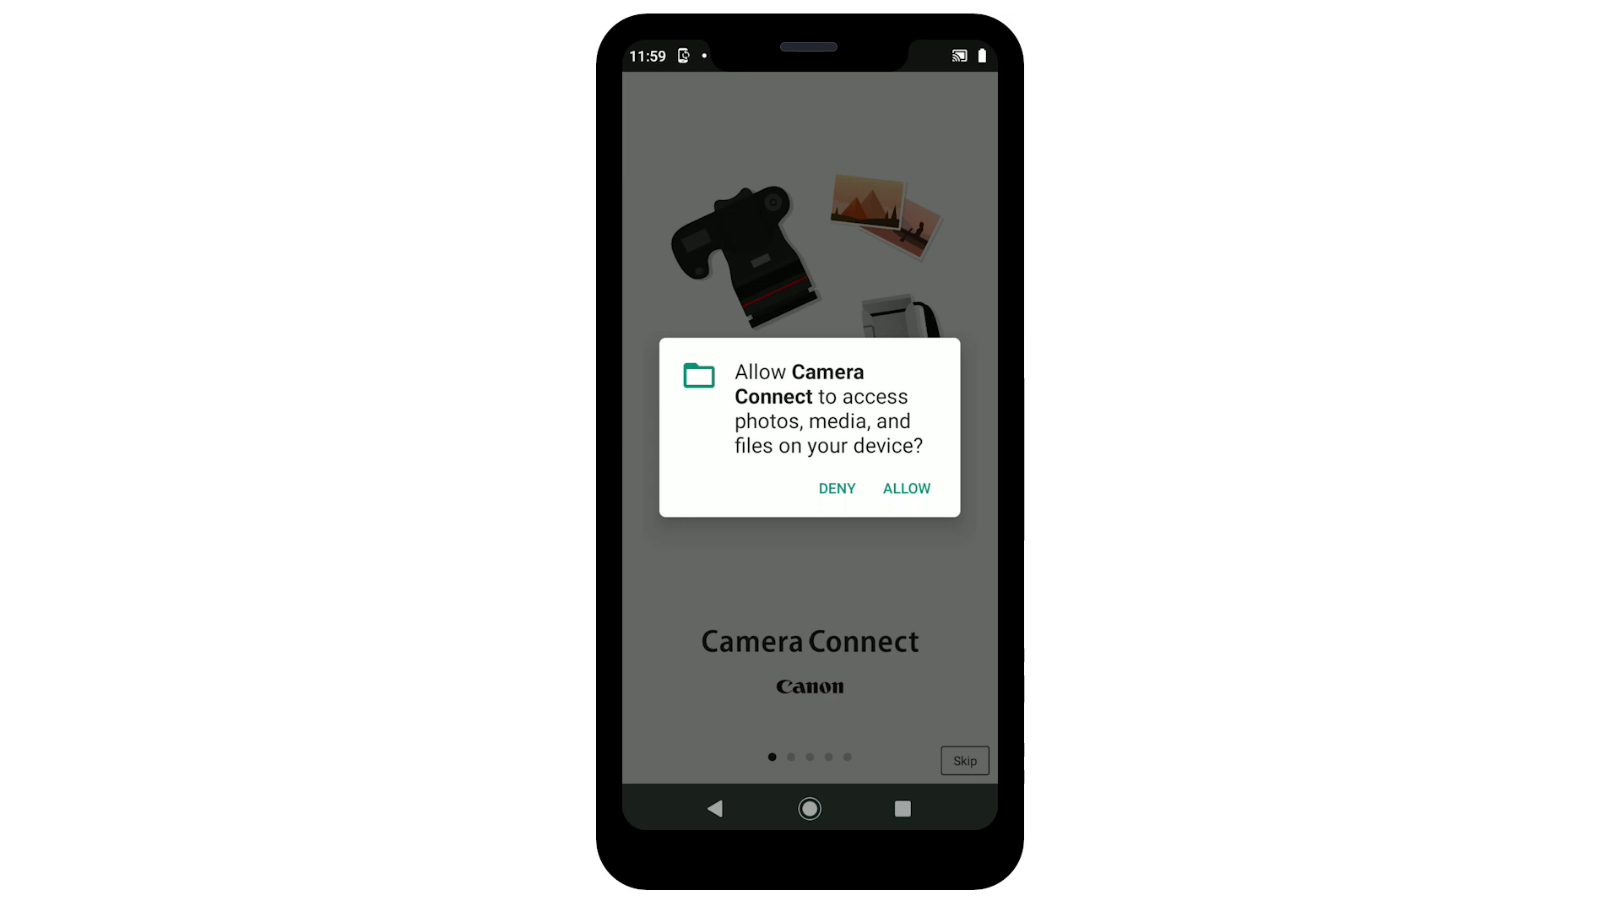
{"action": "left_click", "coordinate": [908, 487]}
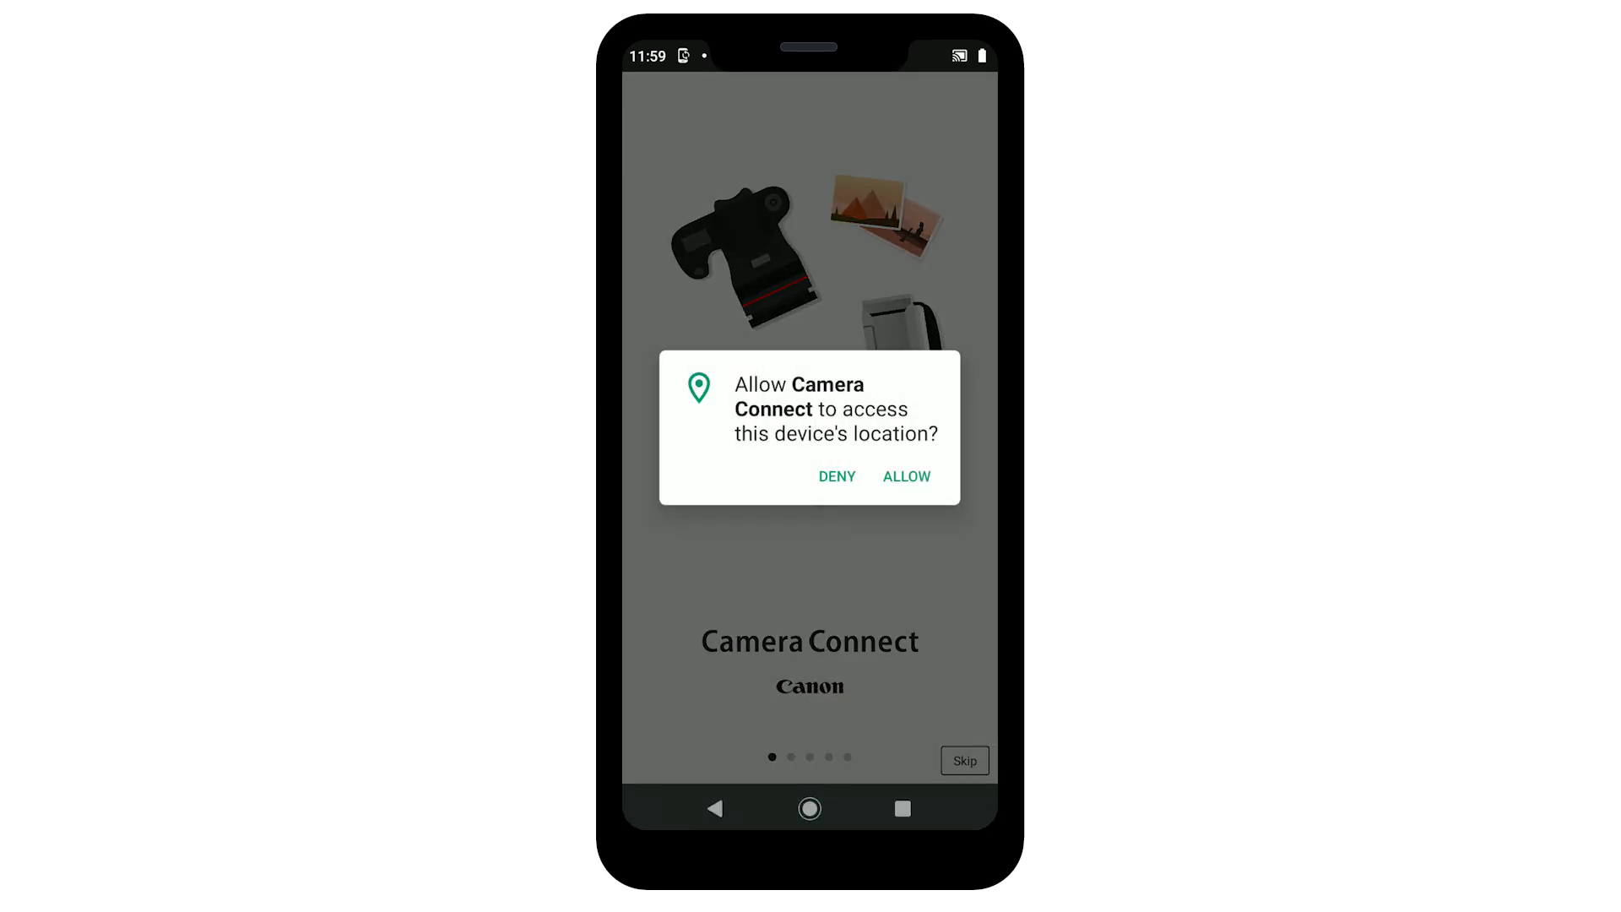
{"action": "left_click", "coordinate": [907, 477]}
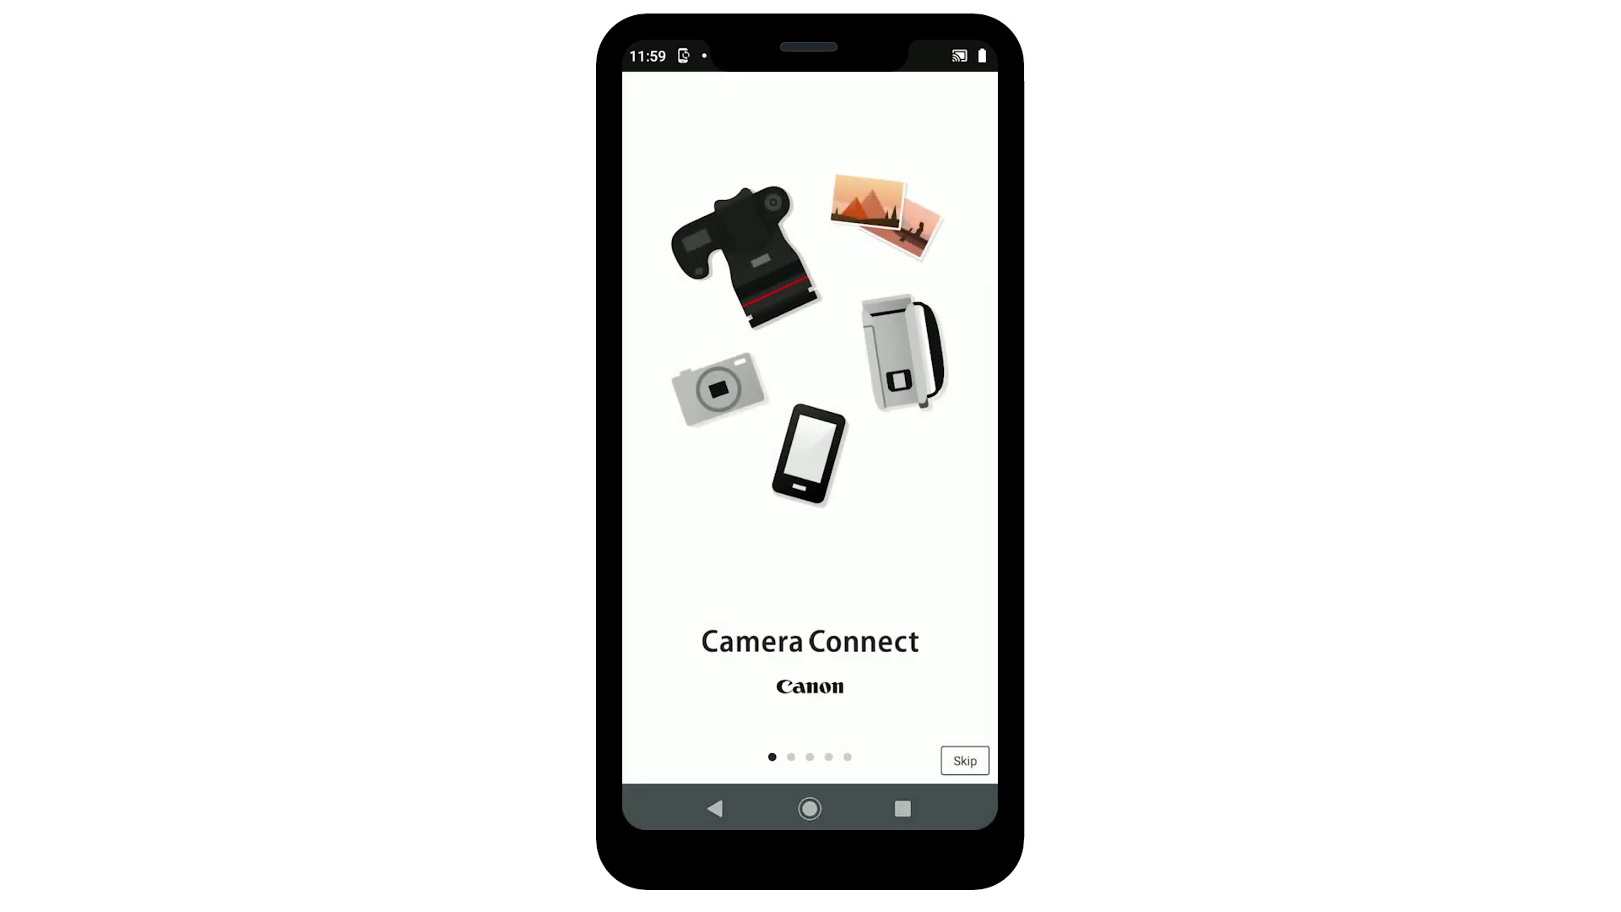
{"action": "left_click", "coordinate": [965, 760]}
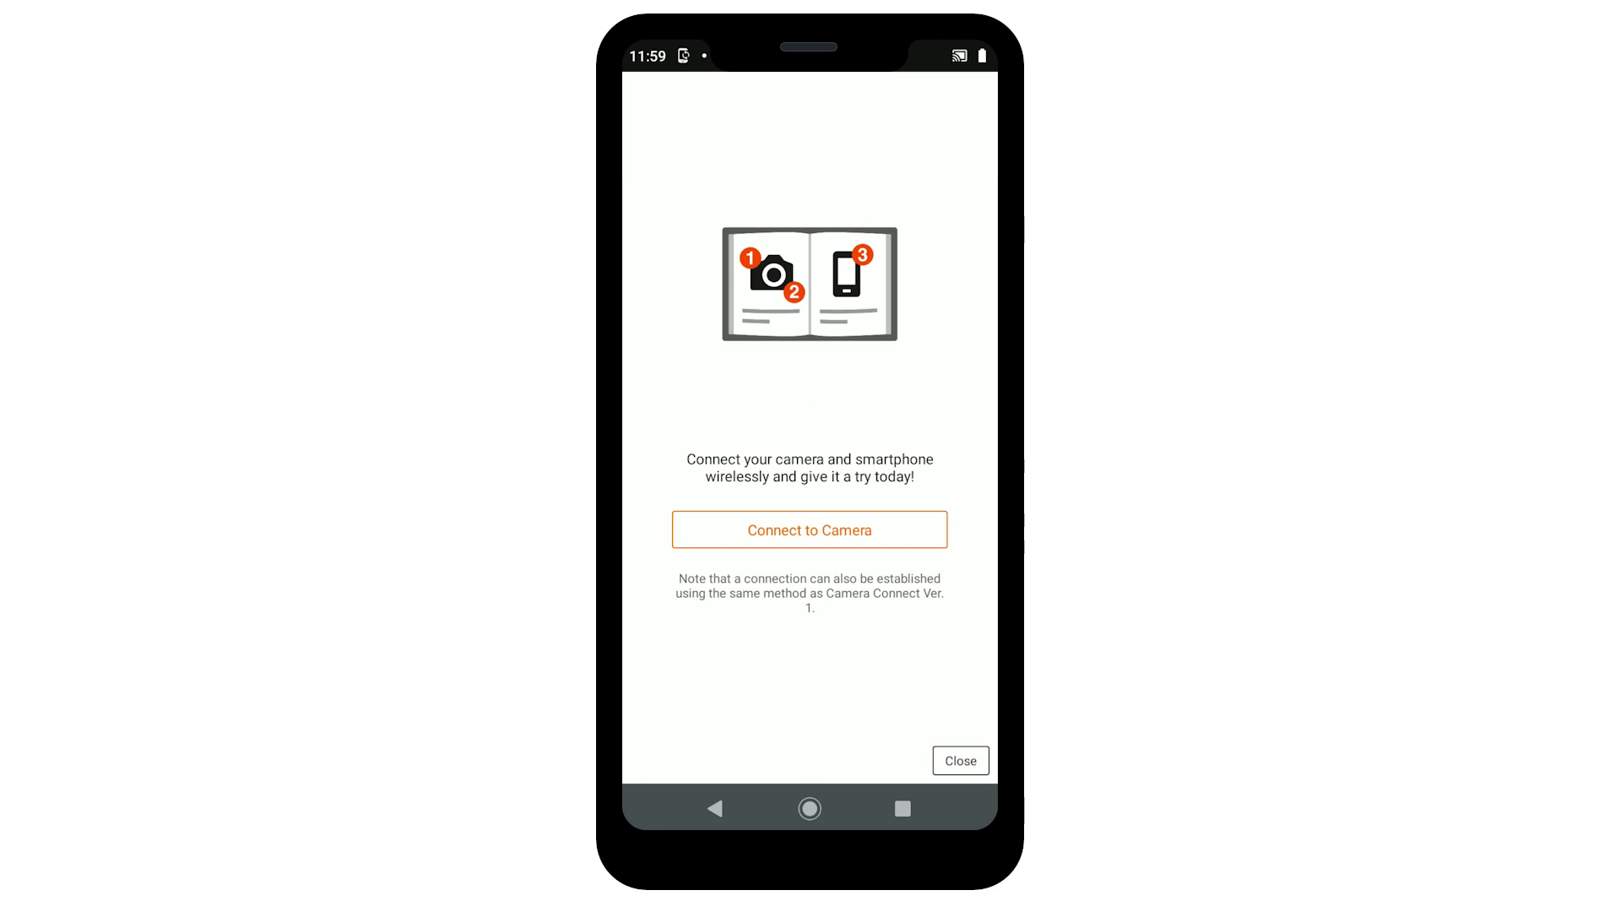
{"action": "left_click", "coordinate": [961, 761]}
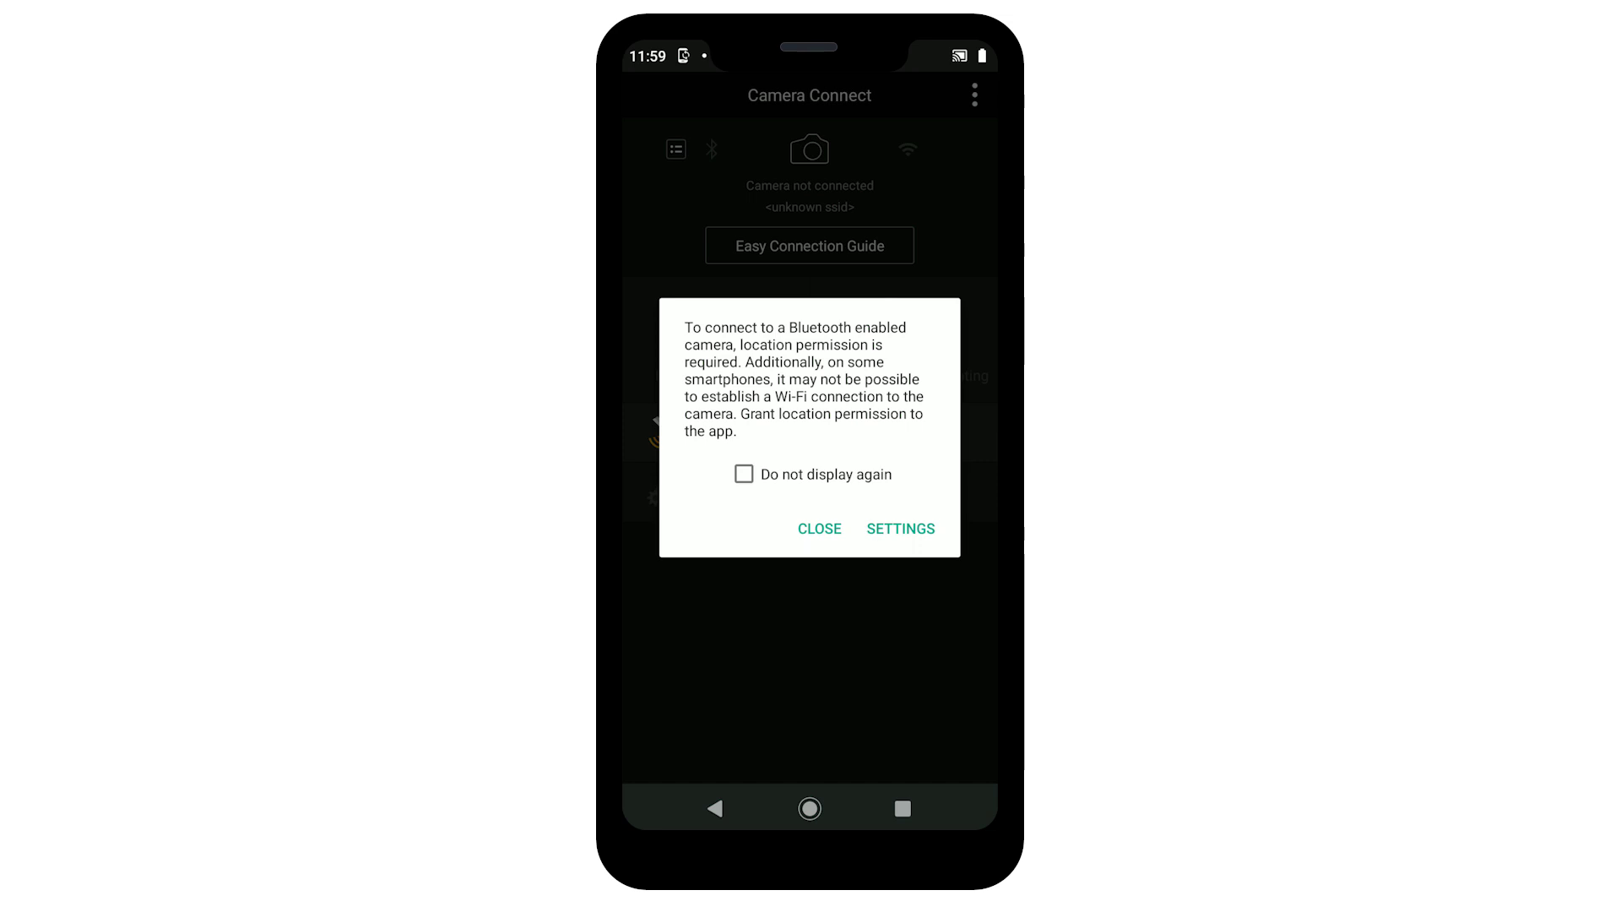
- Dismiss the location notice and connect to the Canon EOS 80D
{"action": "left_click", "coordinate": [819, 528]}
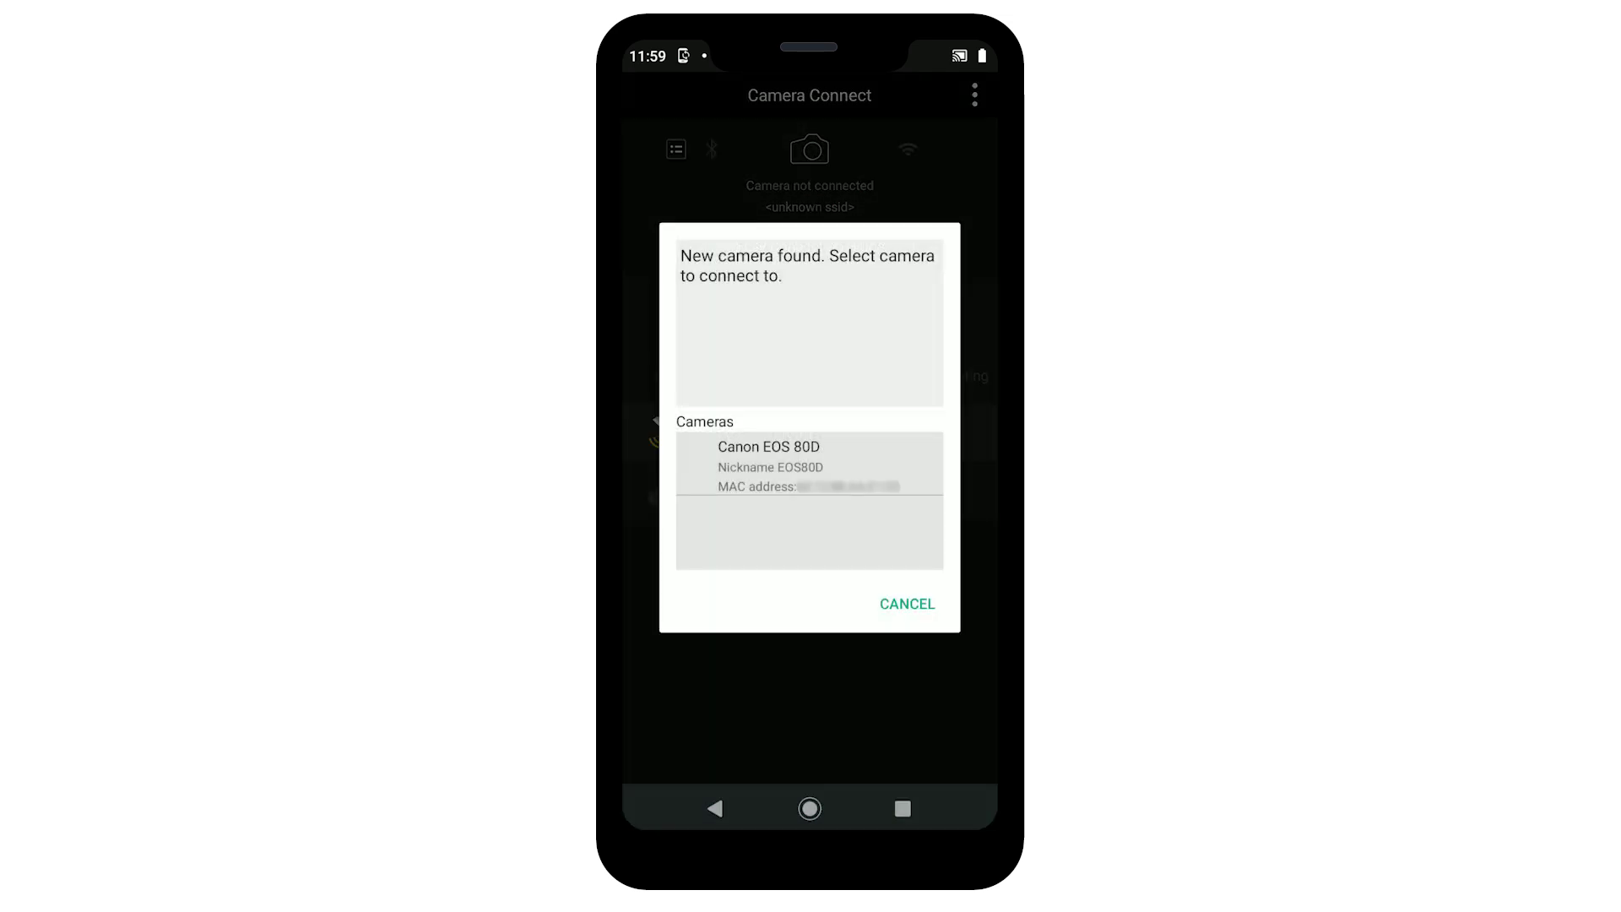
{"action": "left_click", "coordinate": [766, 464]}
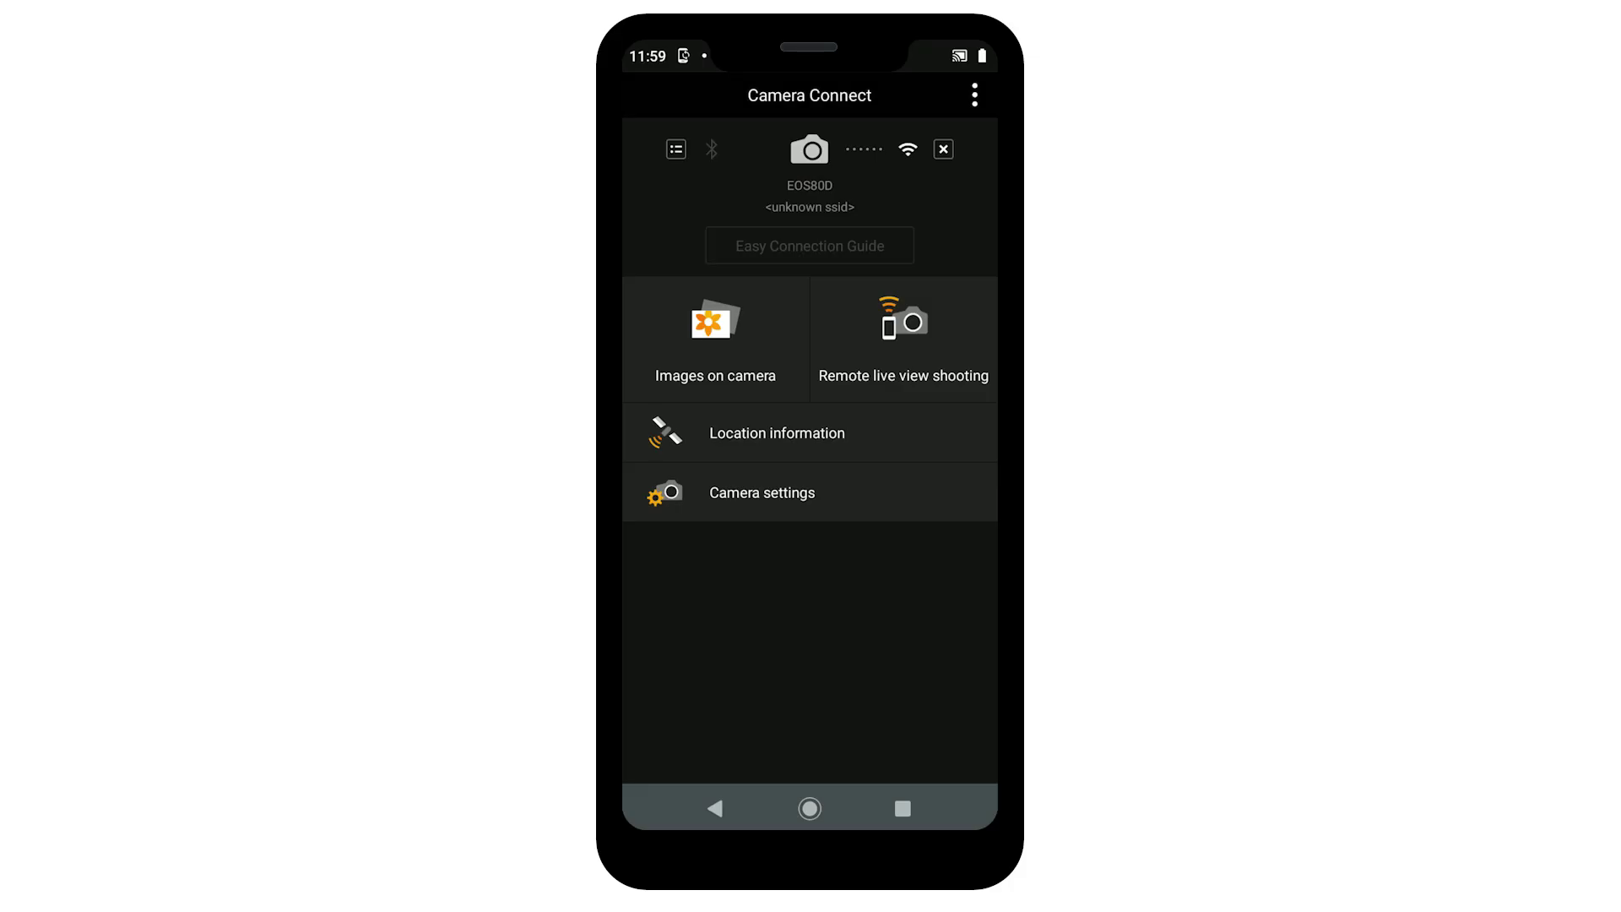
- Save photos IMG_0517 and IMG_0505 from the camera to the phone at Reduced size
{"action": "left_click", "coordinate": [714, 322]}
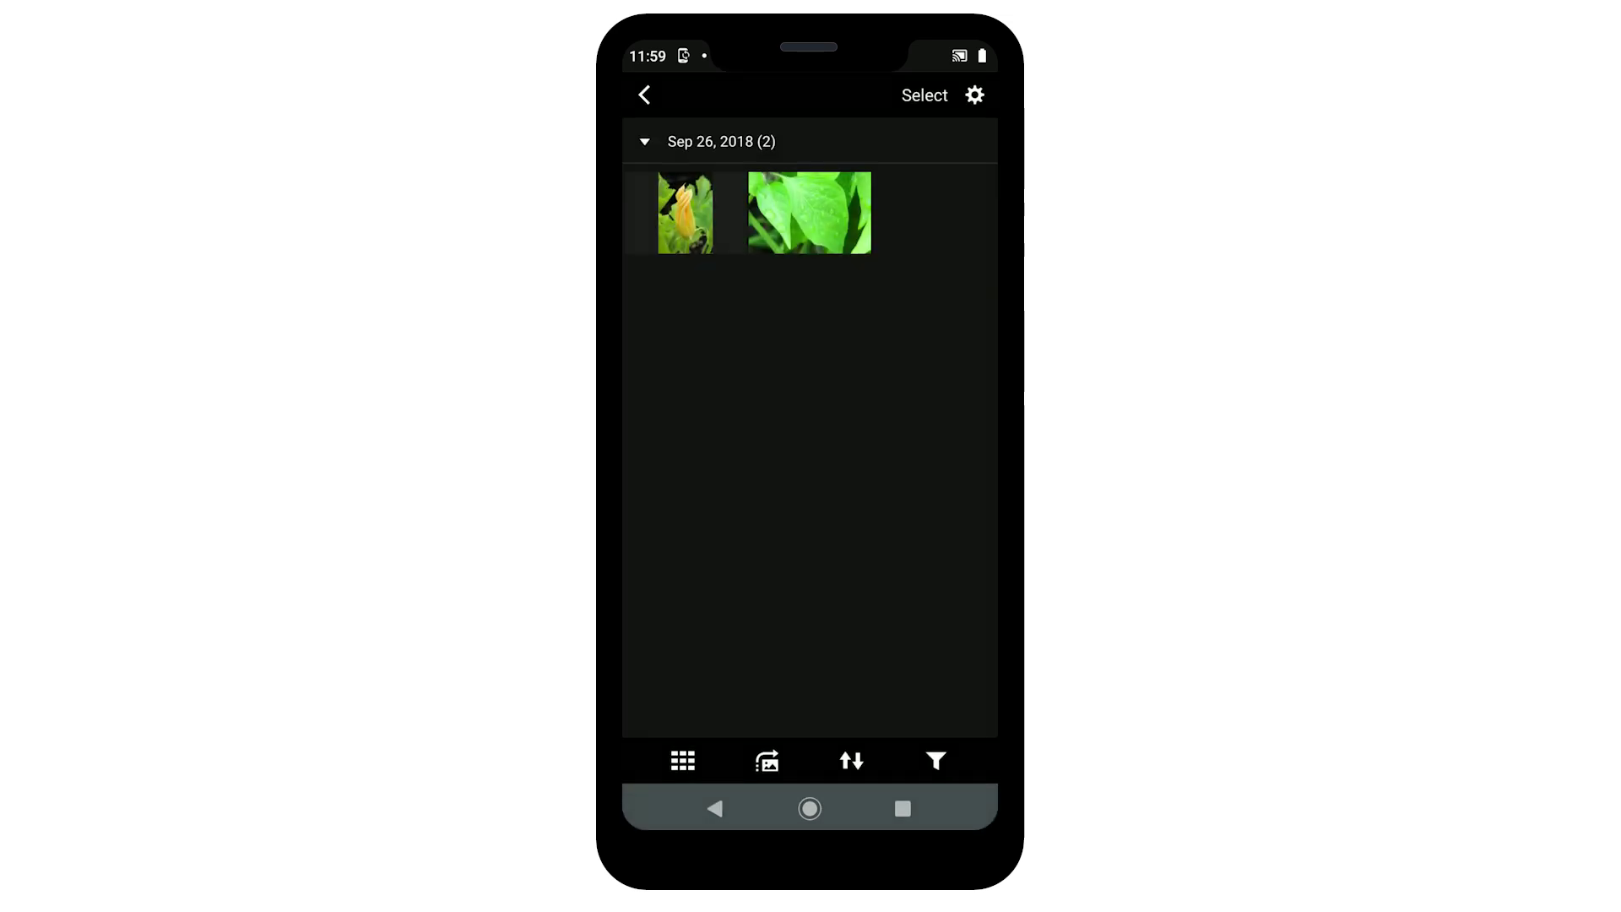
{"action": "left_click", "coordinate": [925, 95]}
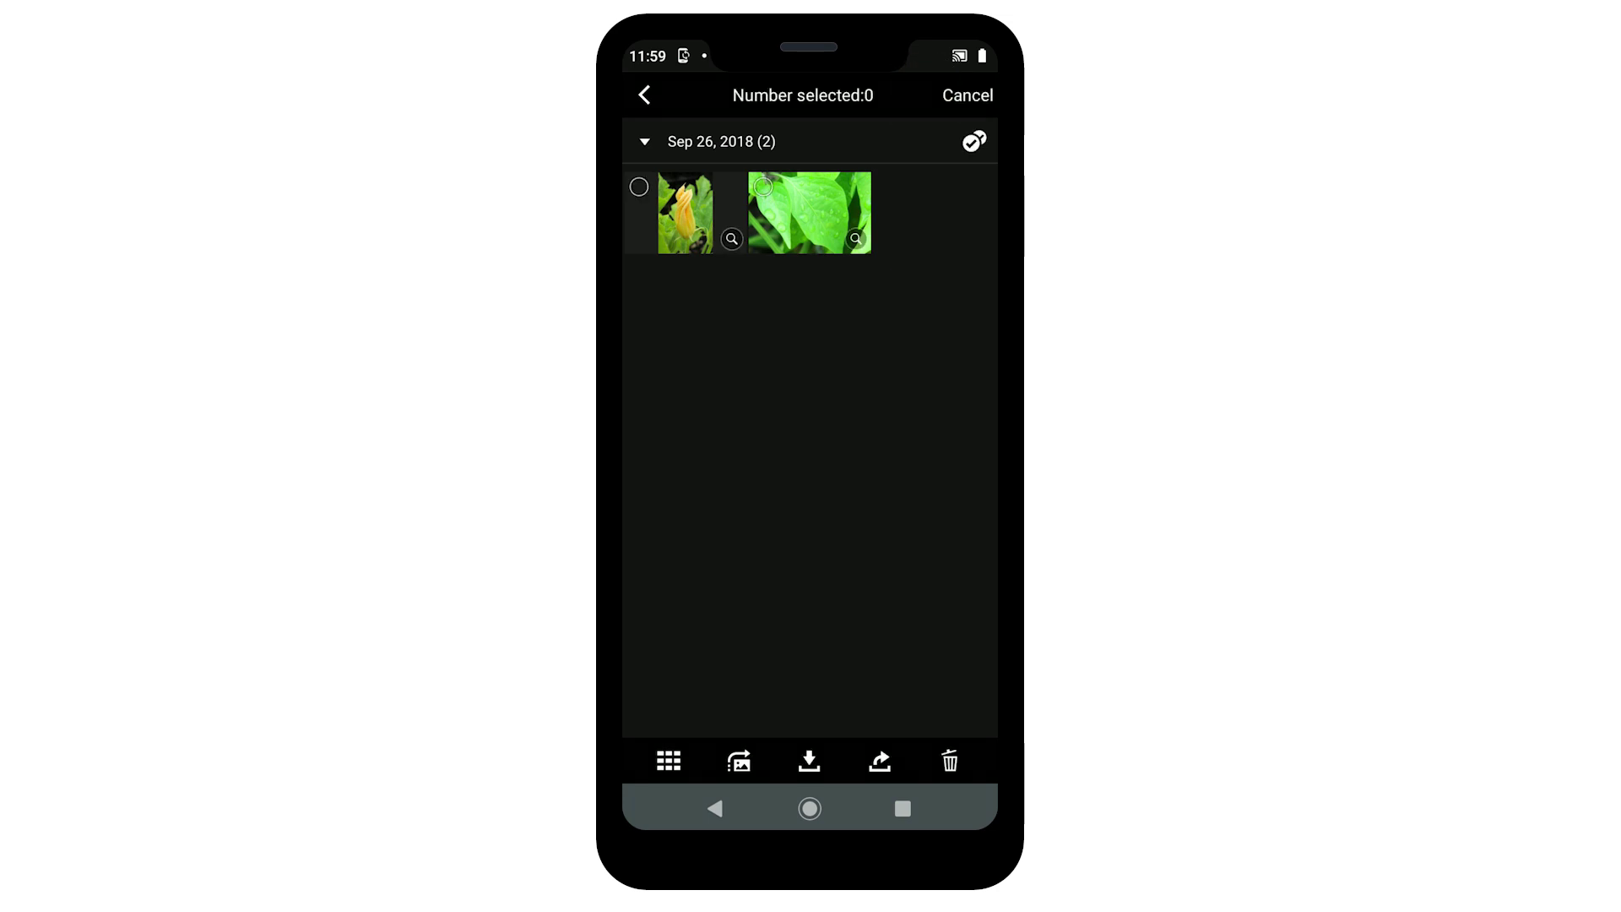
{"action": "left_click", "coordinate": [639, 187]}
{"action": "left_click", "coordinate": [764, 188]}
{"action": "left_click", "coordinate": [810, 760]}
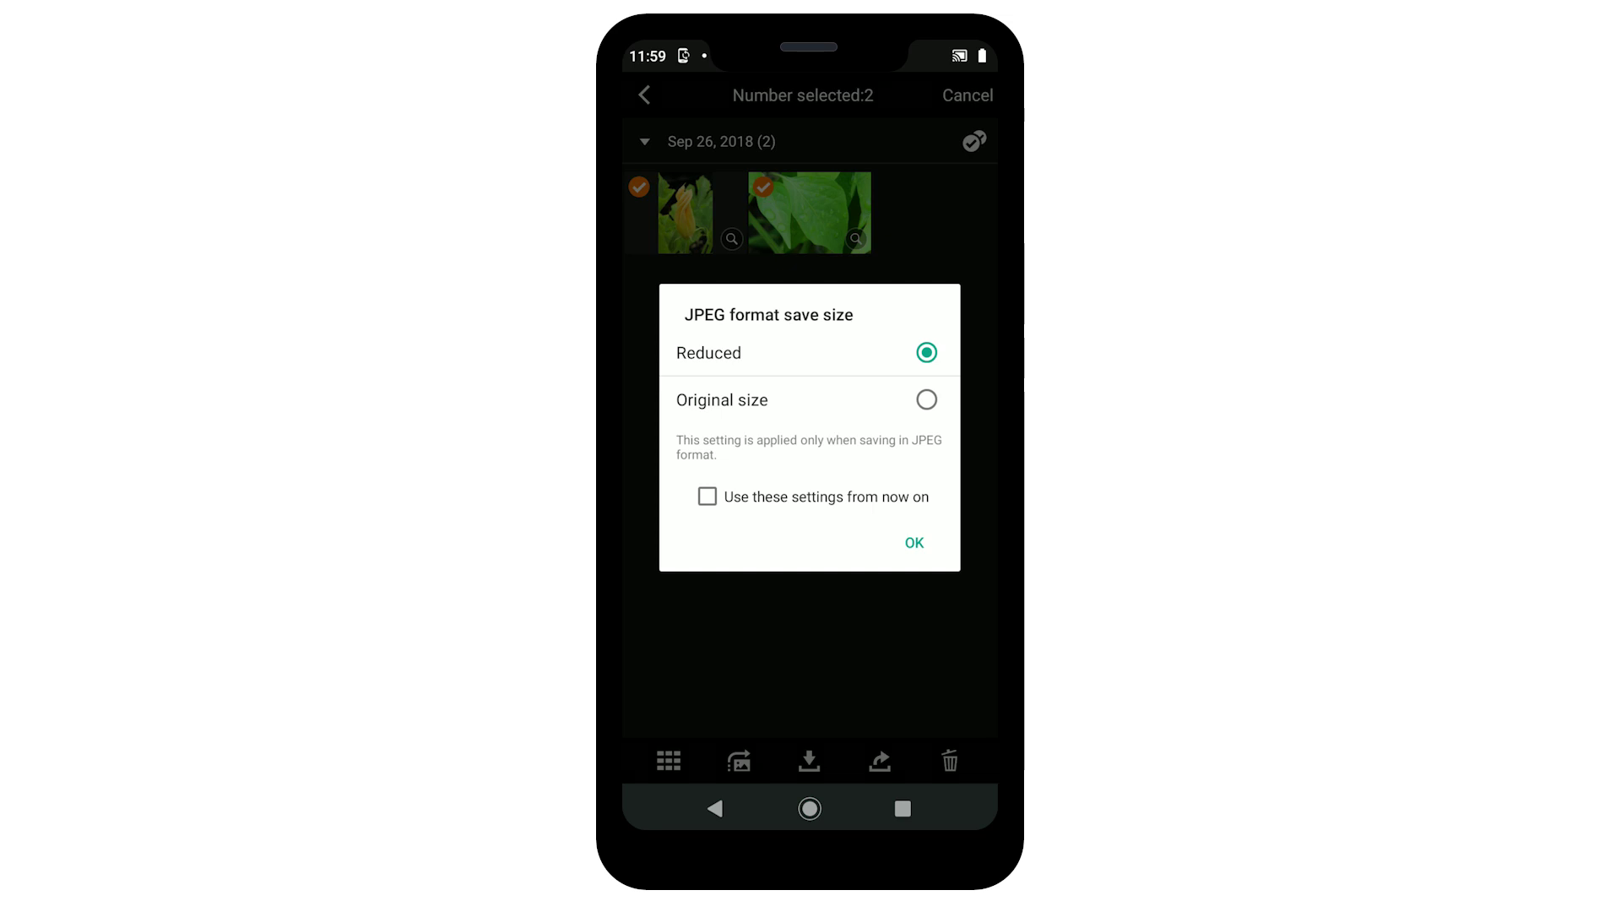
{"action": "left_click", "coordinate": [915, 542]}
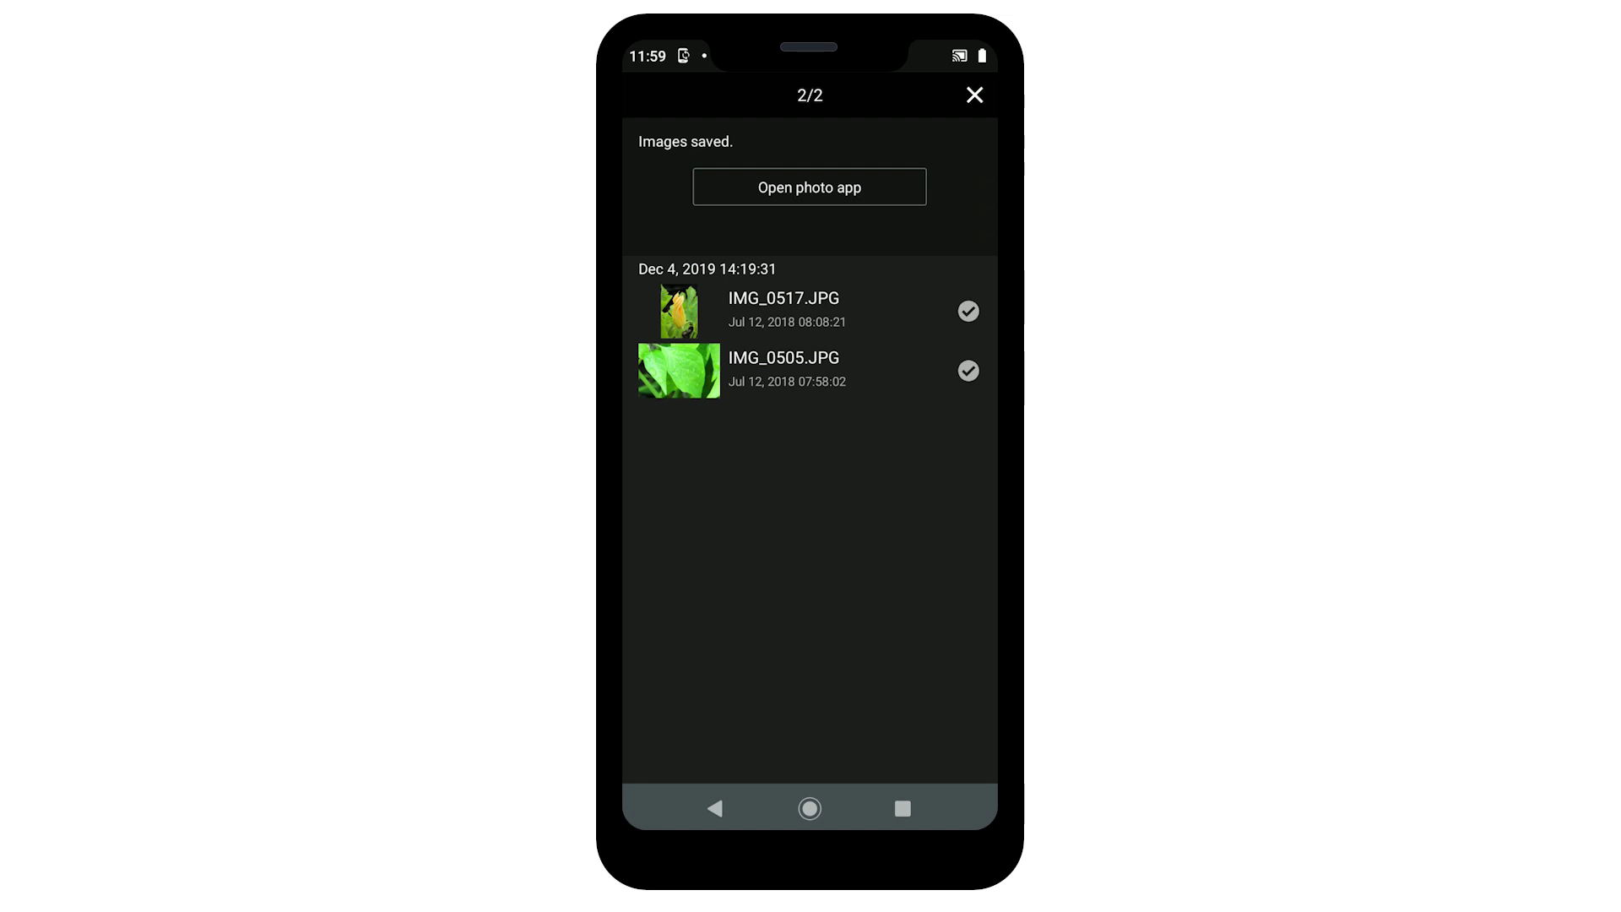
{"action": "left_click", "coordinate": [975, 95]}
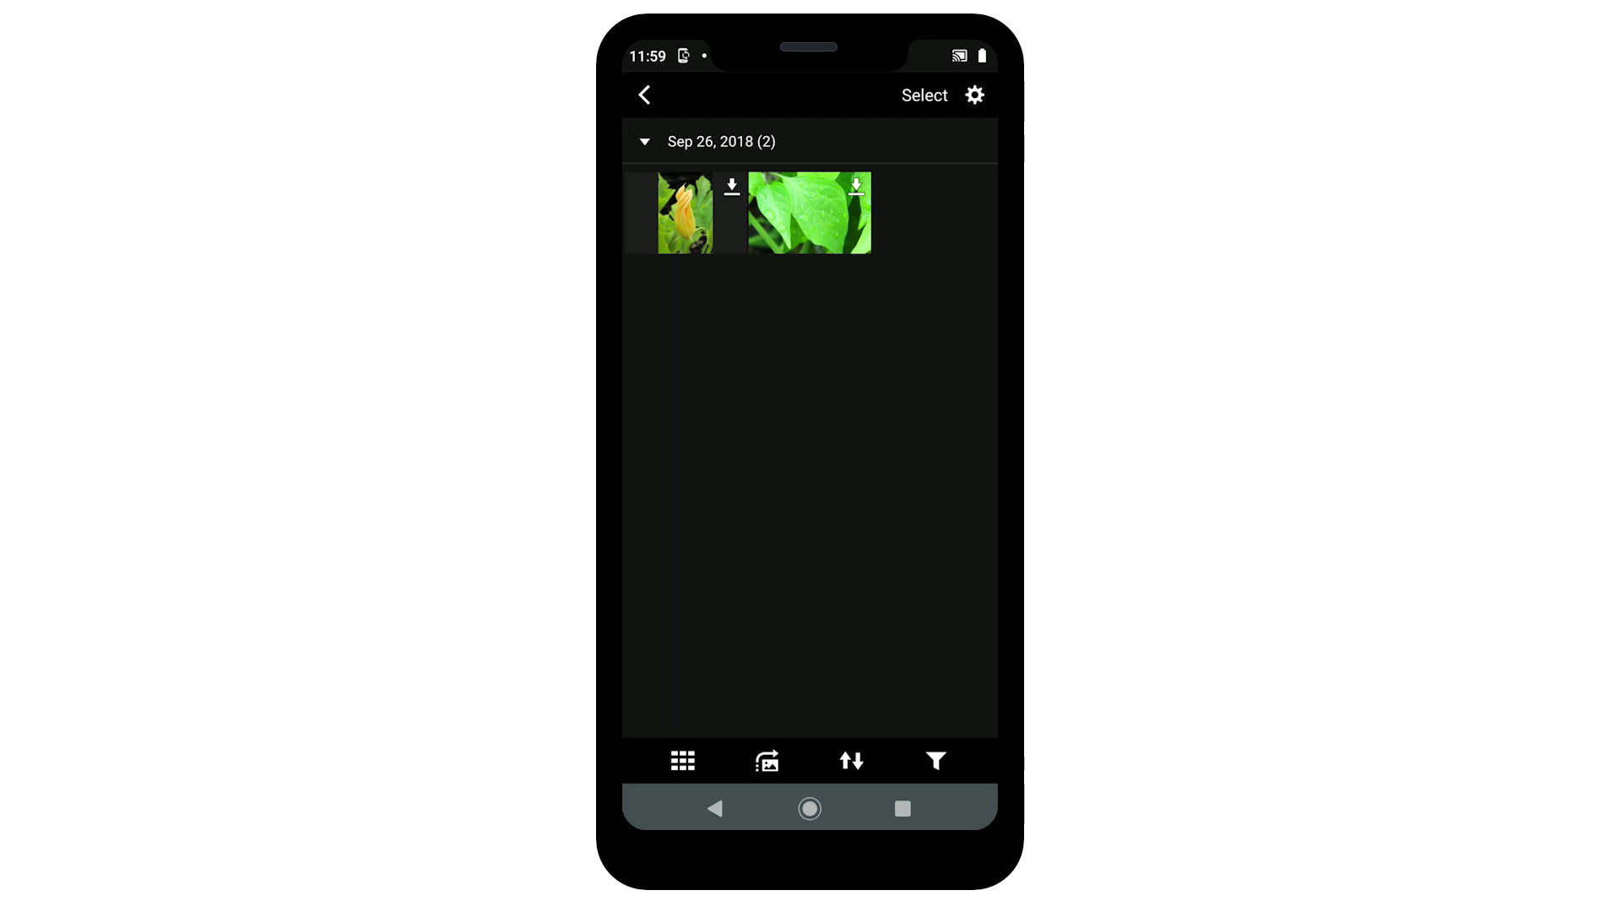
{"action": "left_click", "coordinate": [643, 94]}
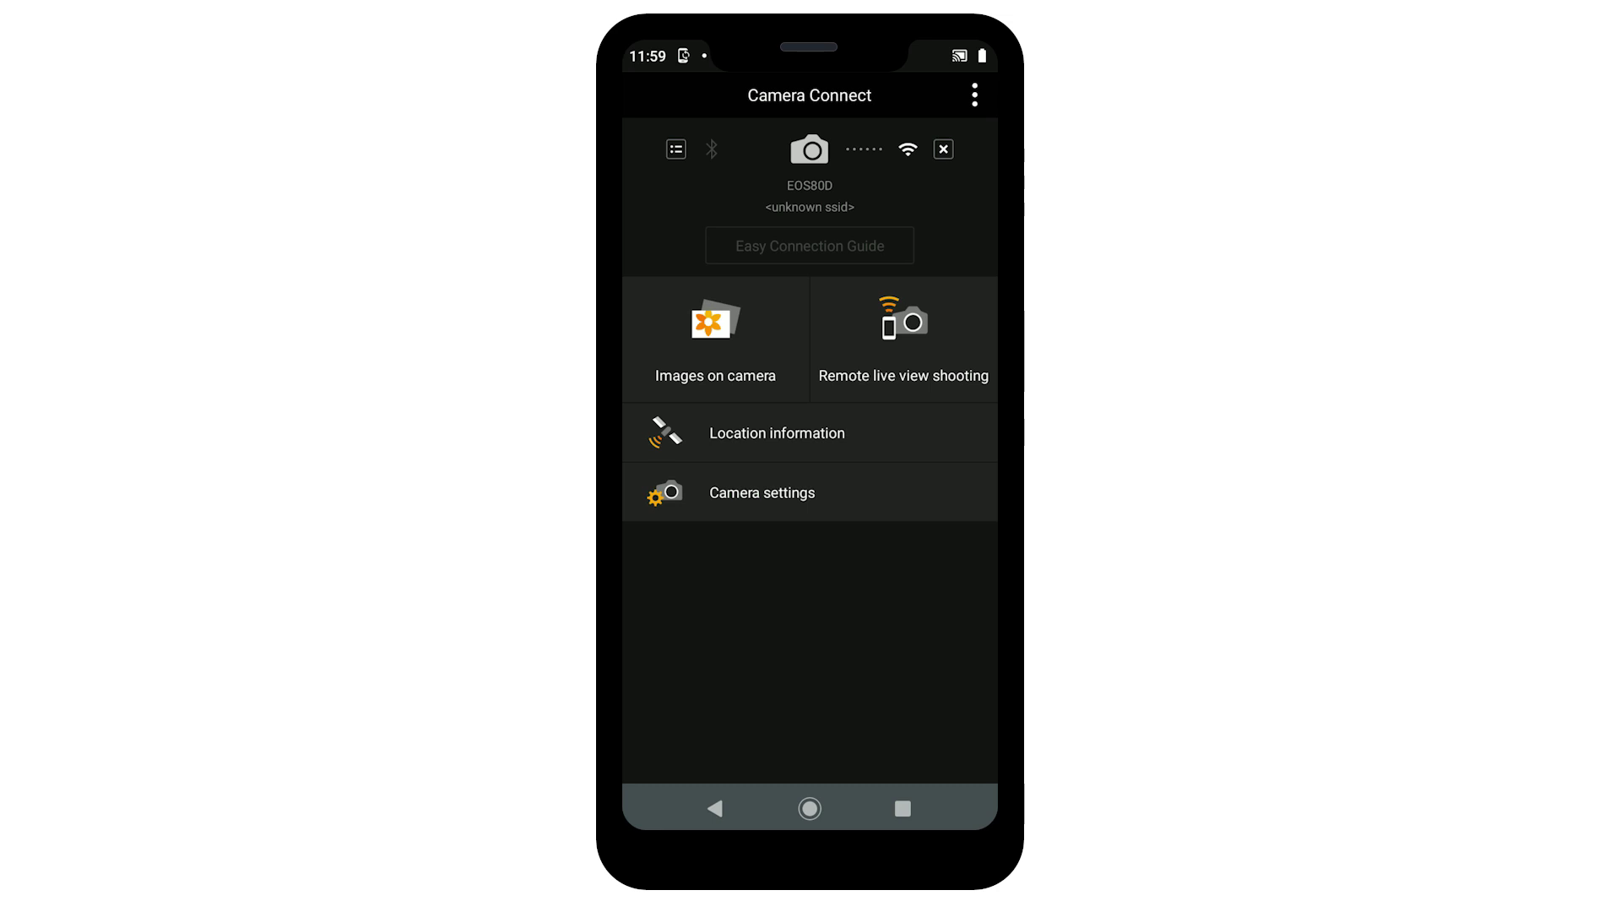
- Disconnect from the EOS 80D and confirm with YES
{"action": "left_click", "coordinate": [942, 149]}
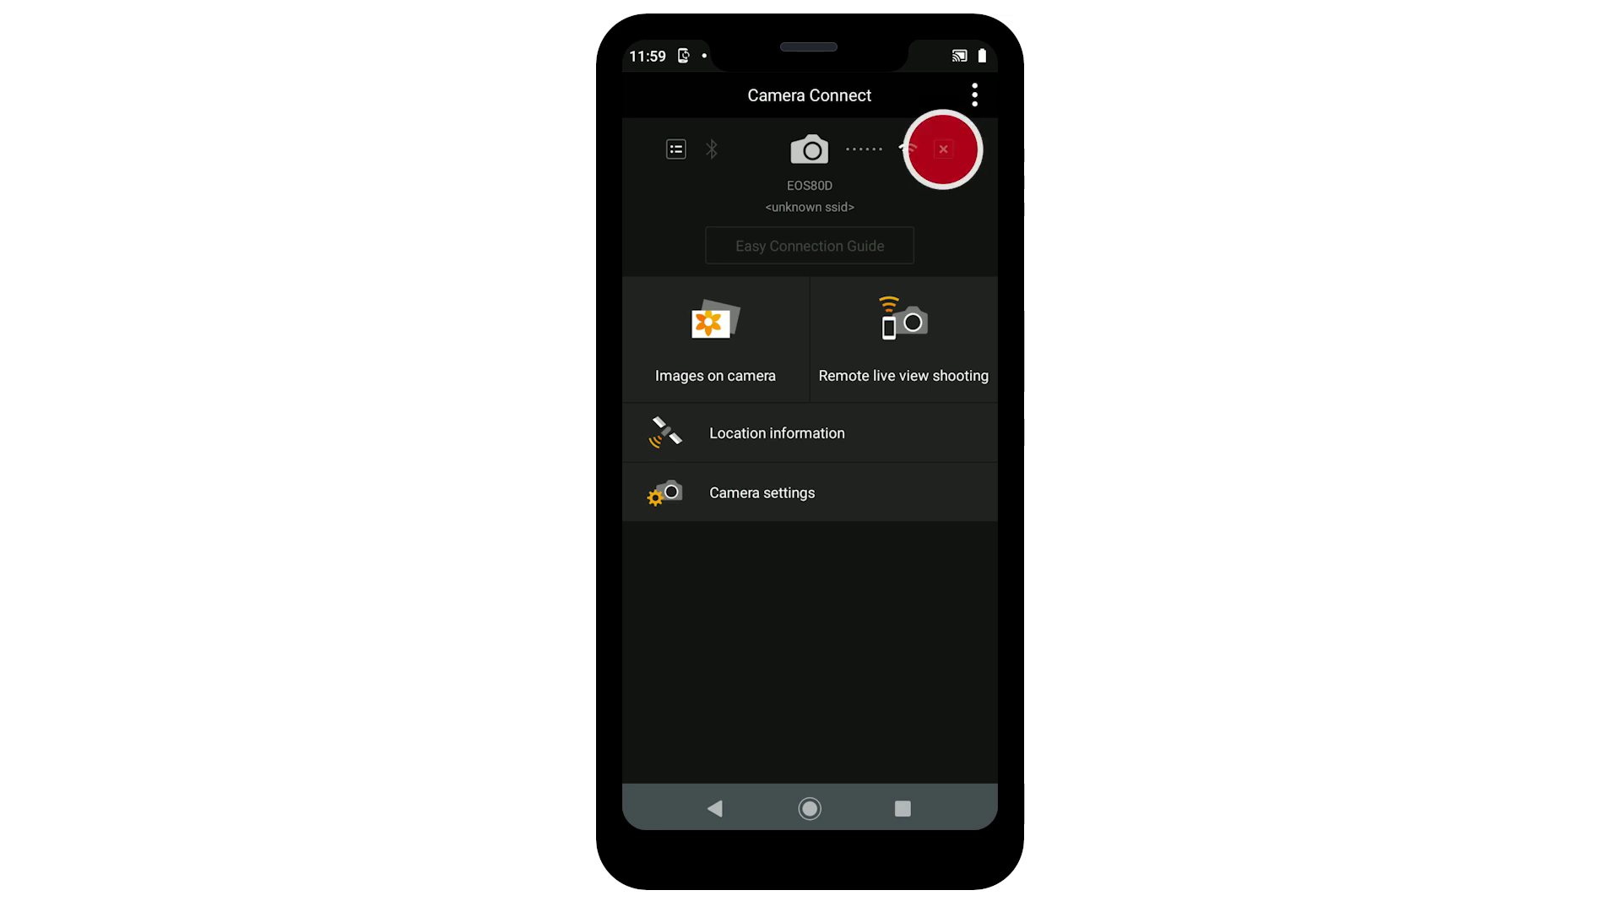
{"action": "left_click", "coordinate": [904, 452]}
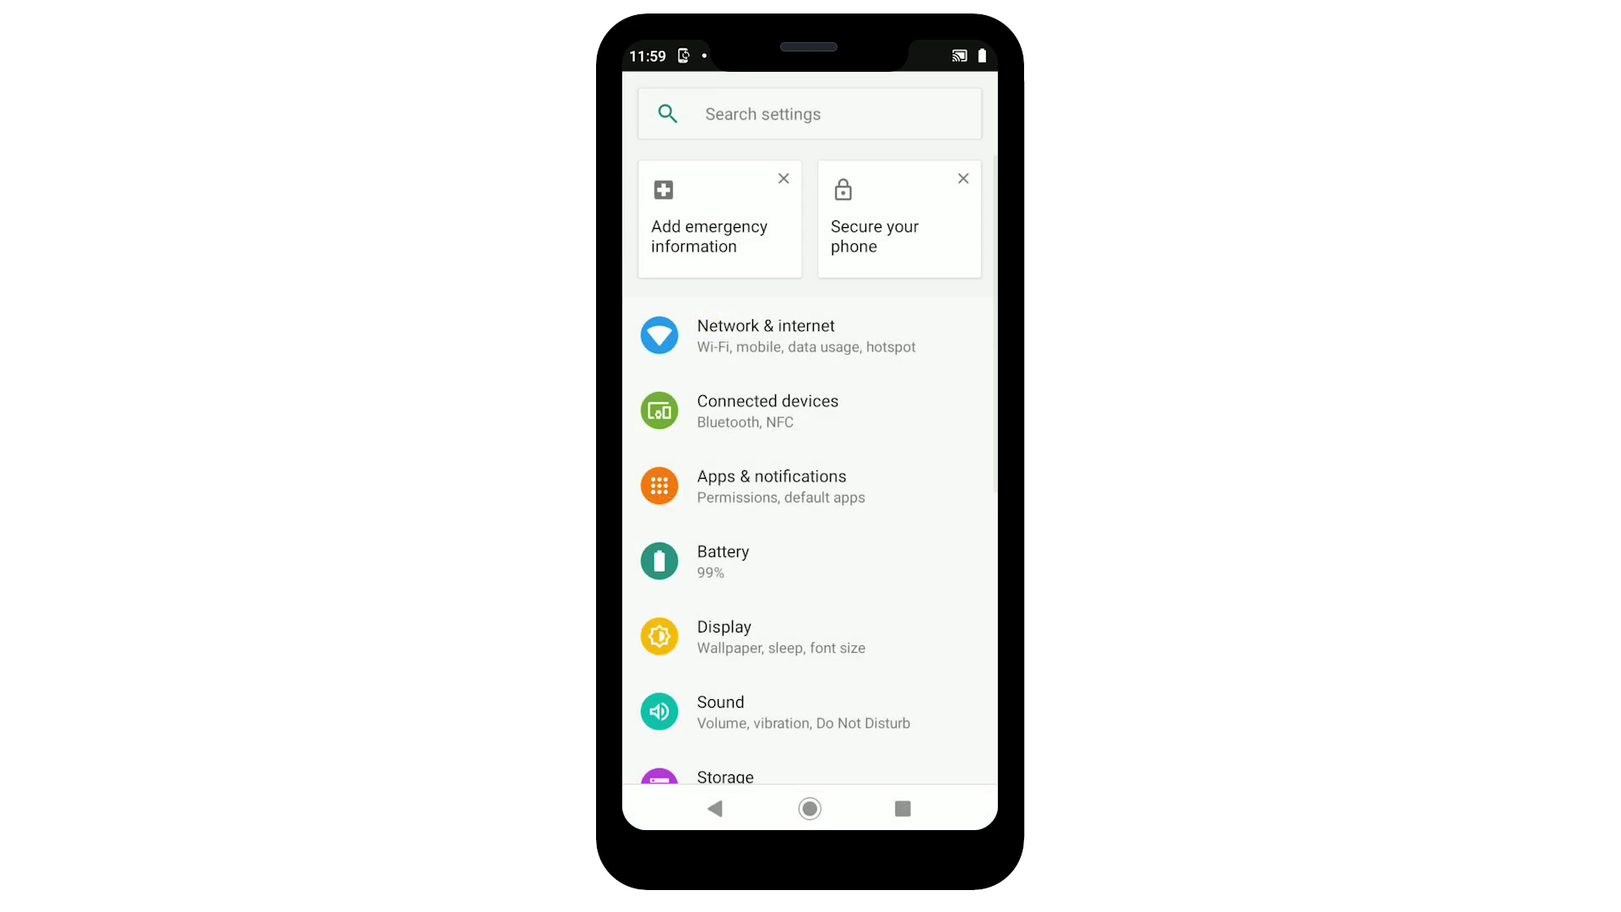
- Reconnect the phone to the EOS80D-236_Canon0A Wi-Fi network
{"action": "left_click", "coordinate": [807, 332]}
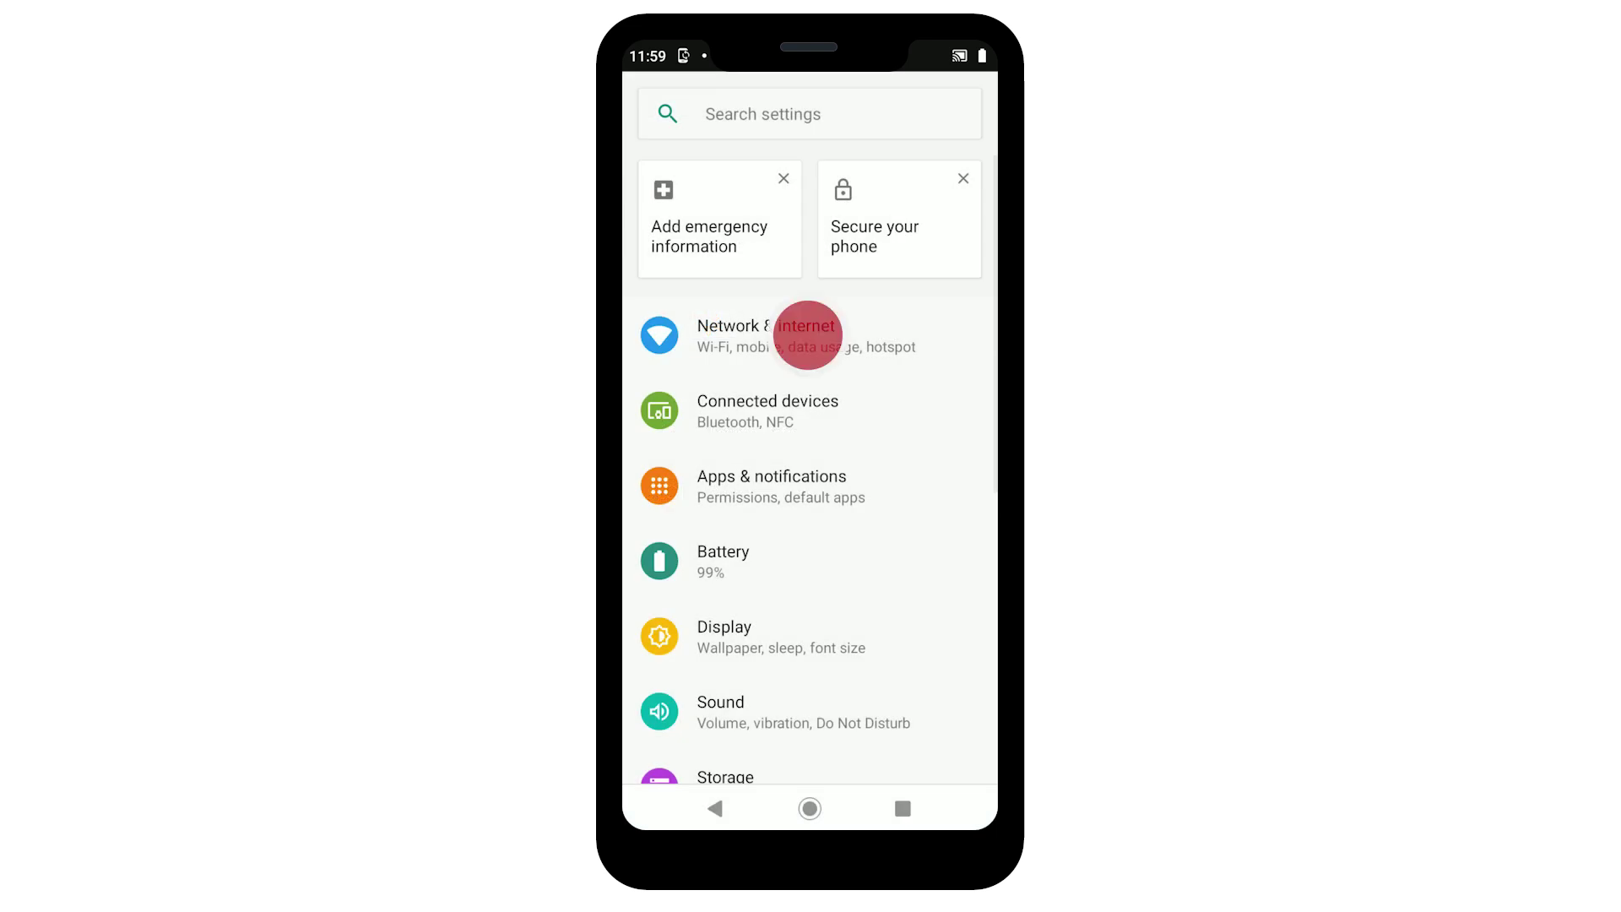
{"action": "left_click", "coordinate": [720, 167]}
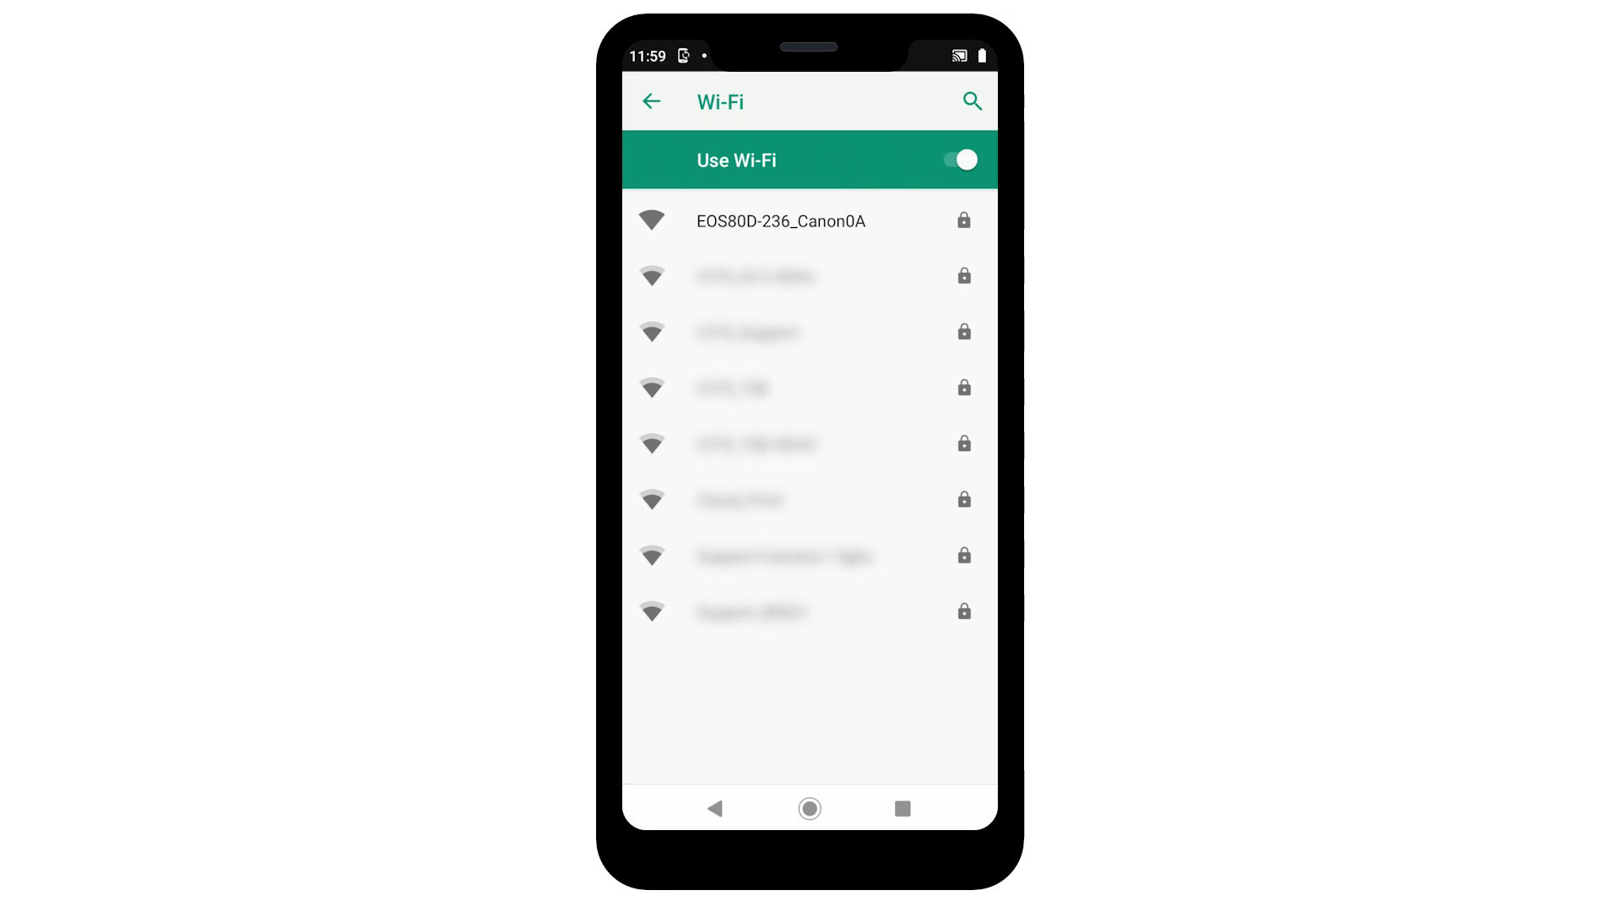
{"action": "left_click", "coordinate": [778, 217]}
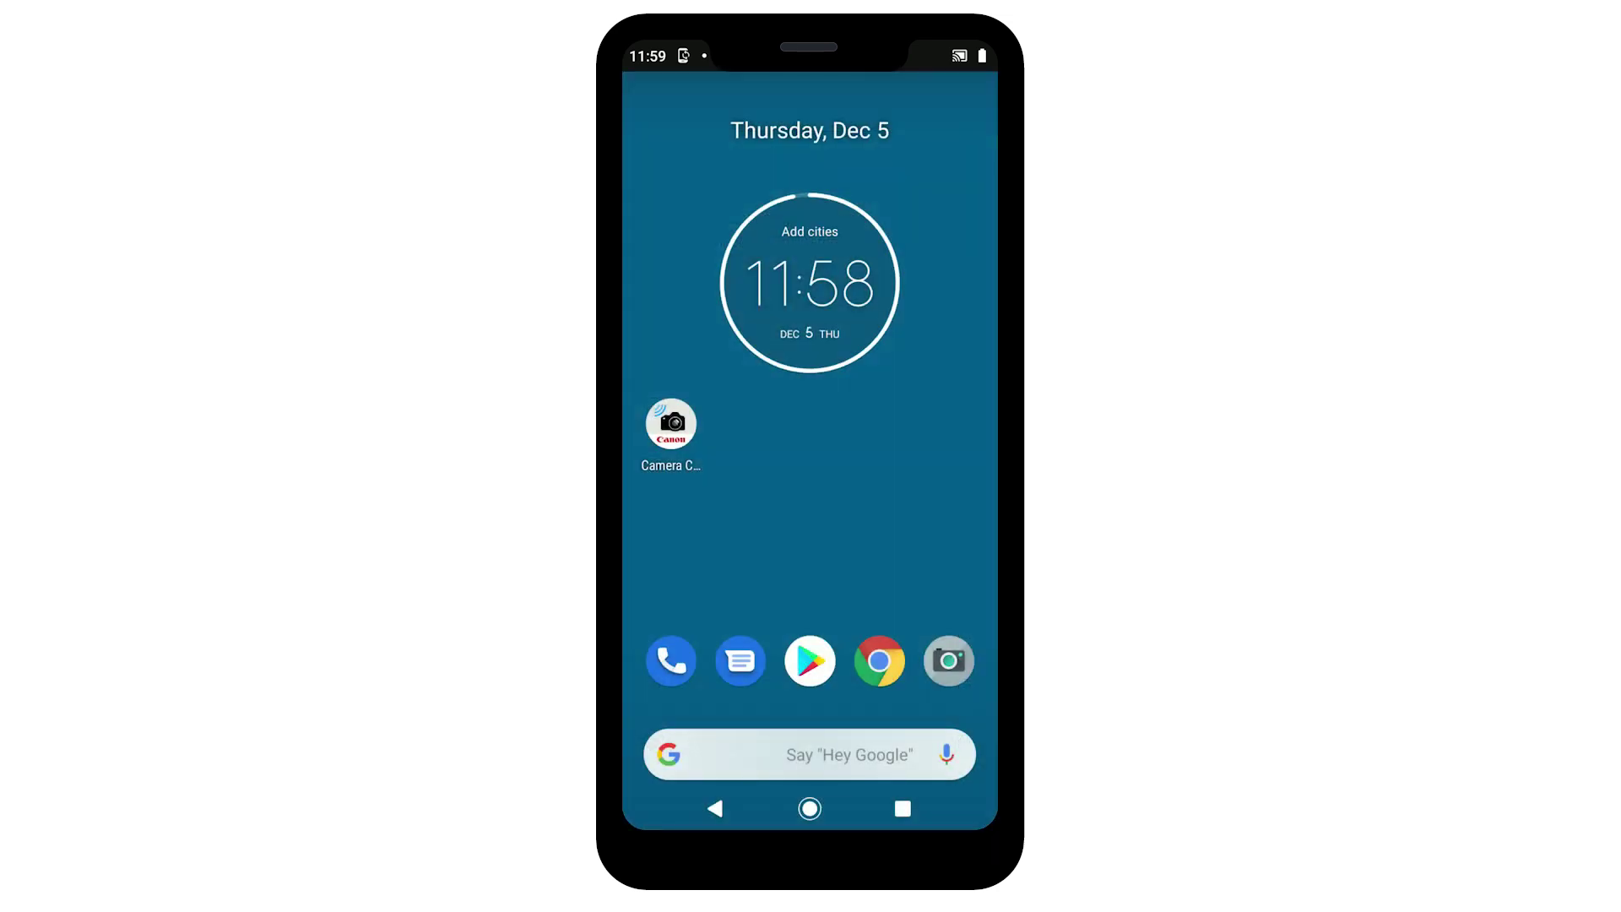
- Launch Canon Camera Connect from the Android home screen
{"action": "left_click", "coordinate": [672, 424]}
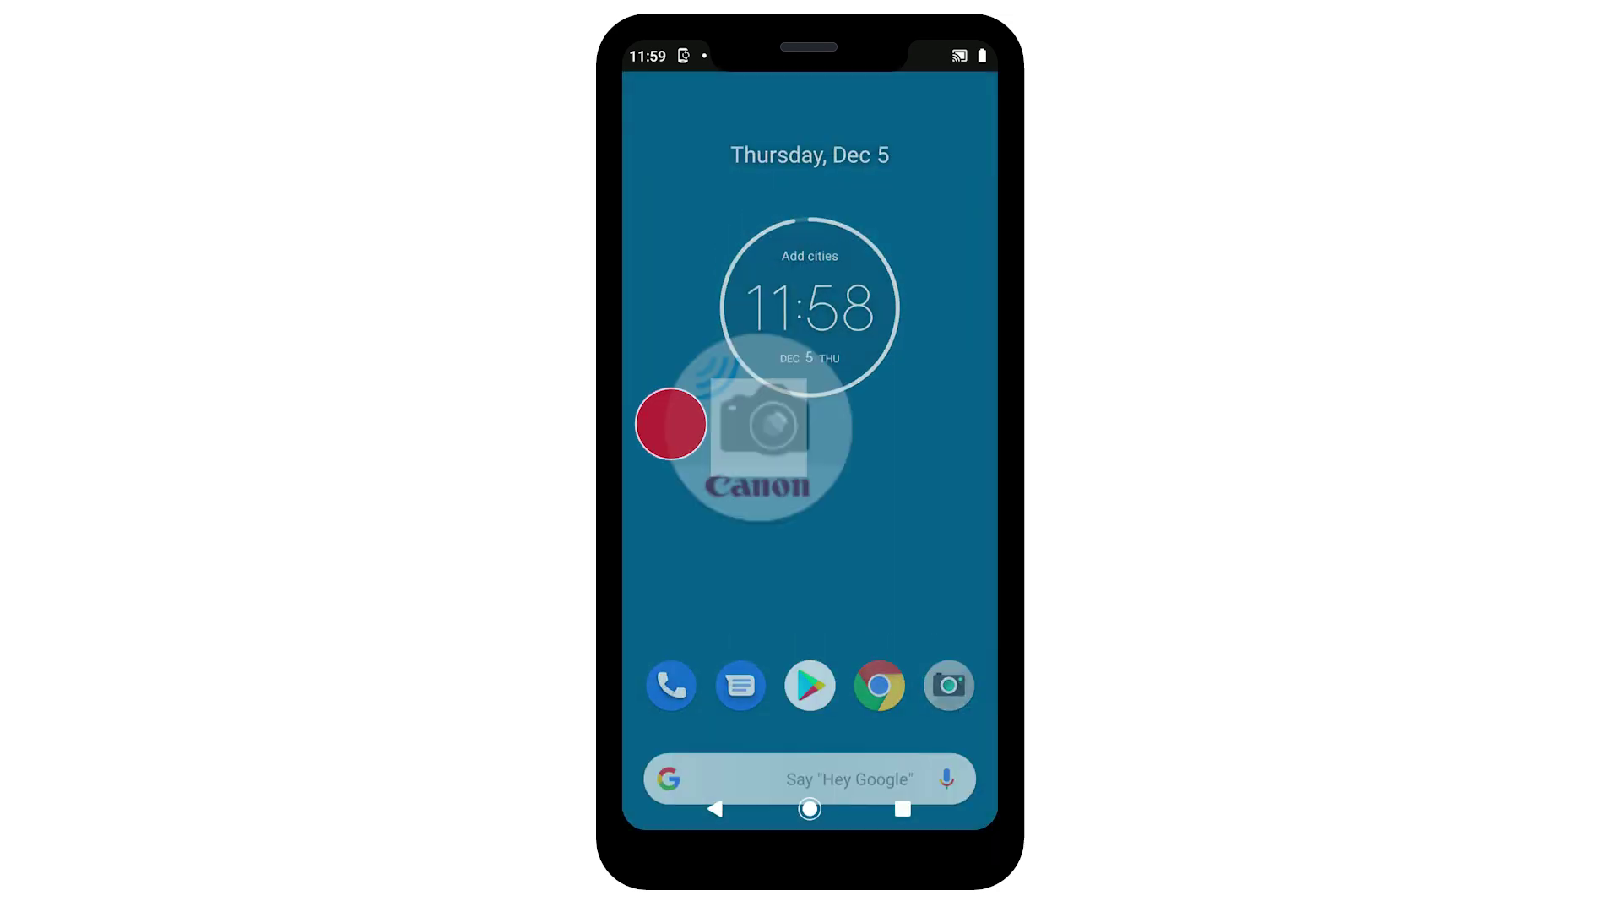